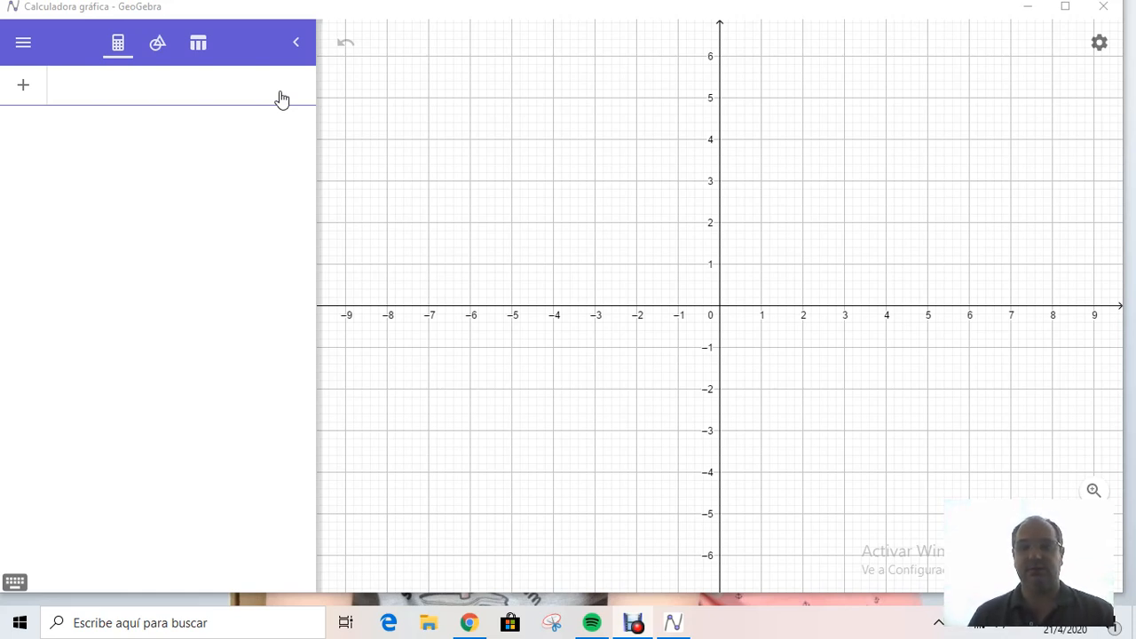
# Define the constant function k(x) = 3 in the first algebra row and plot its graph
pyautogui.click(279, 92)
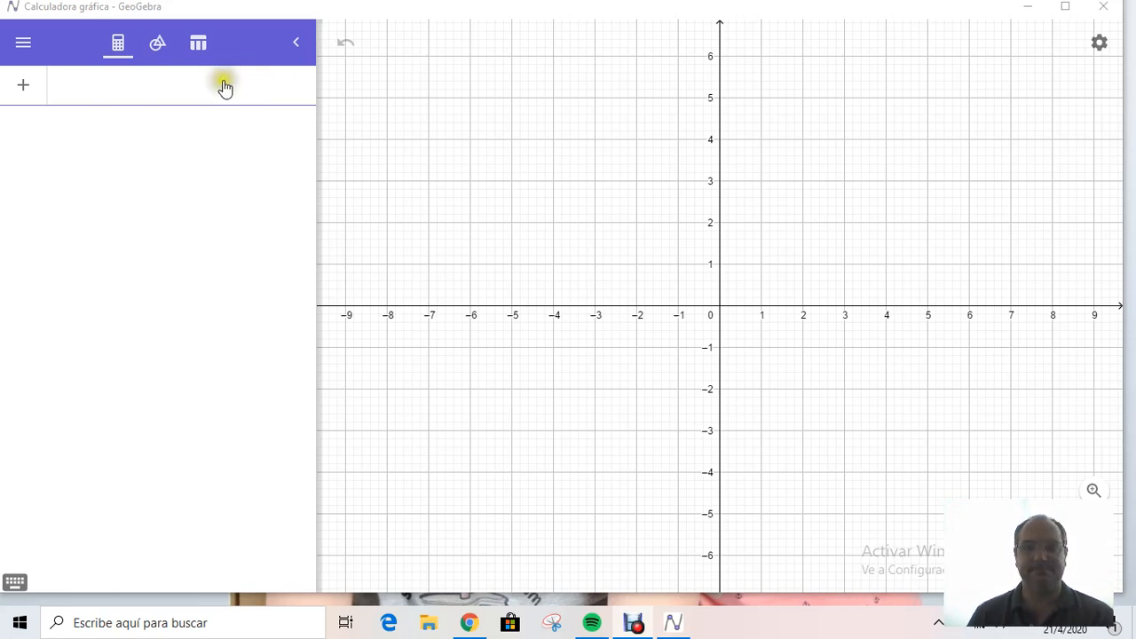
pyautogui.click(186, 89)
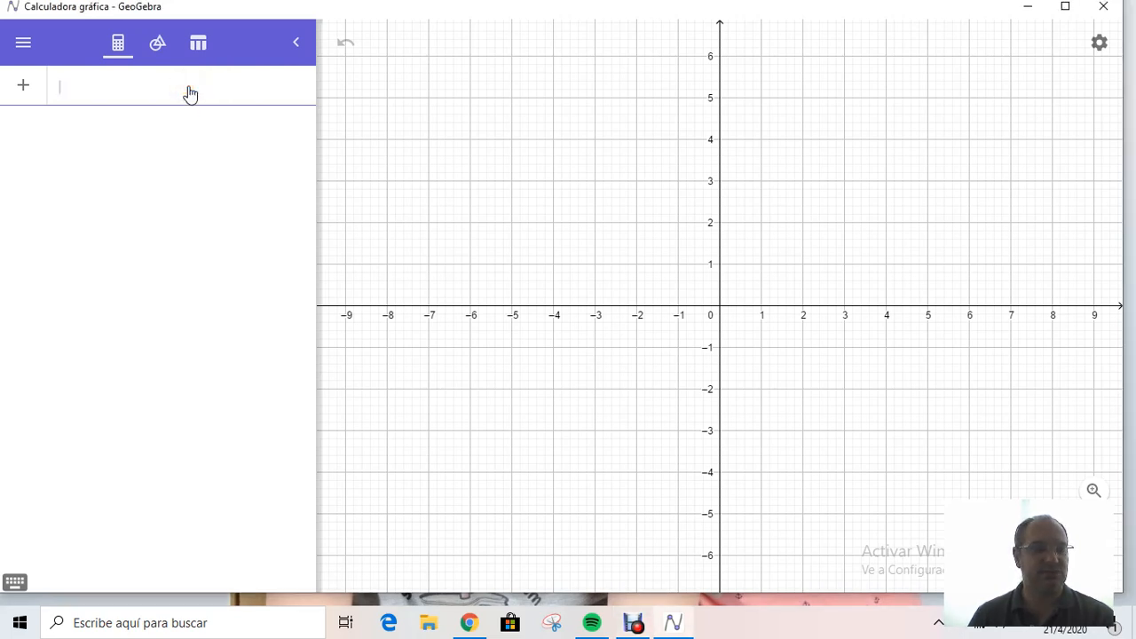
pyautogui.write('k(x) =')
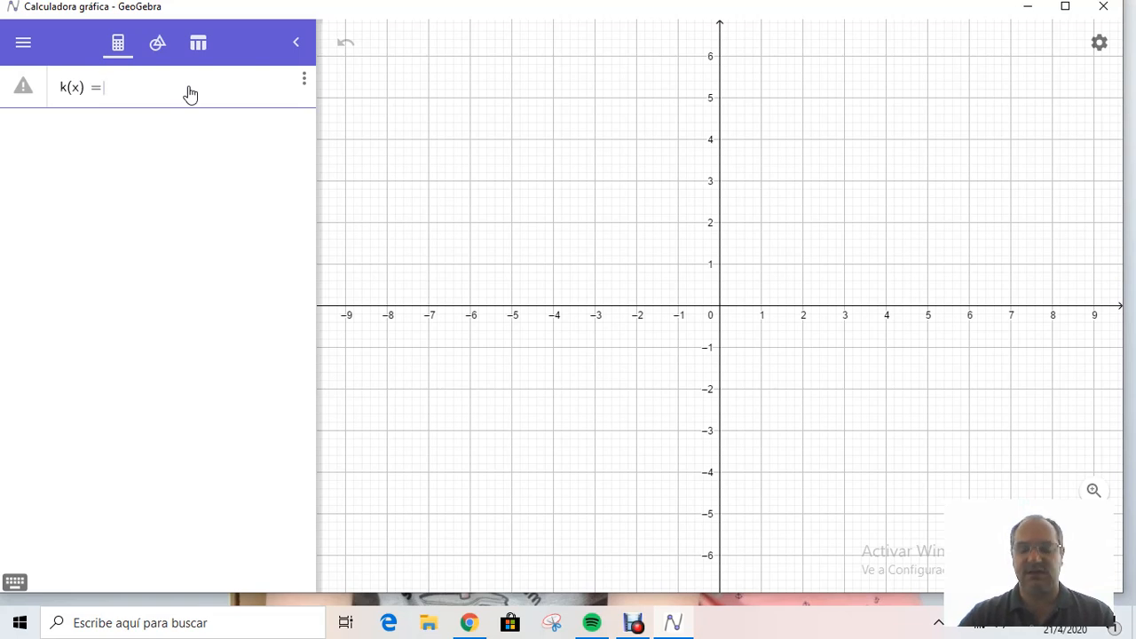
pyautogui.write('3')
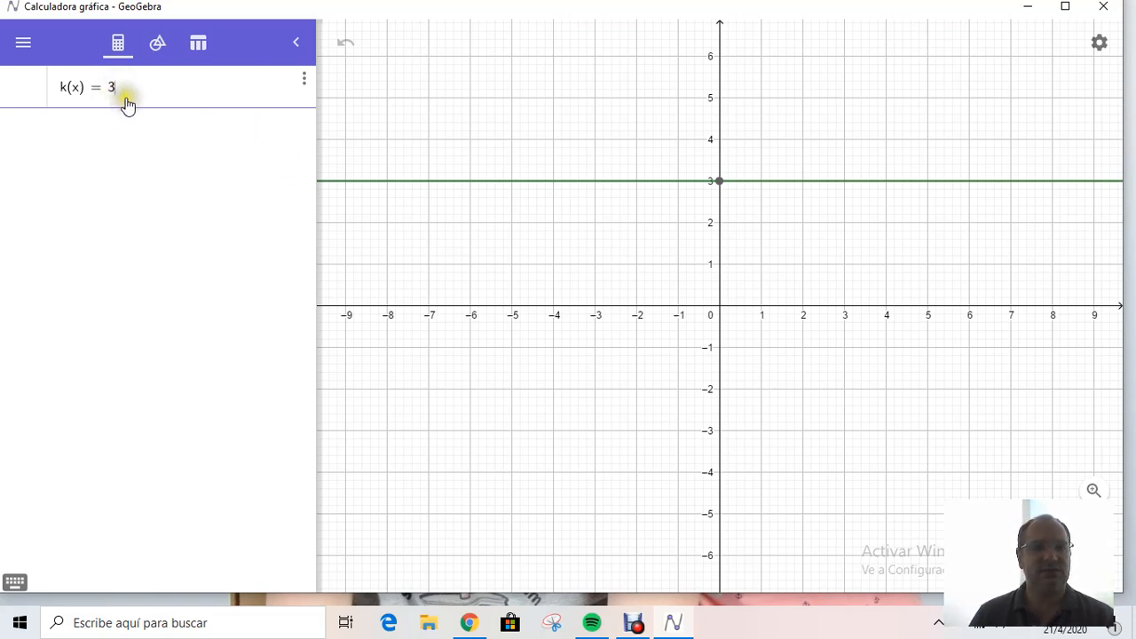
pyautogui.press('Return')
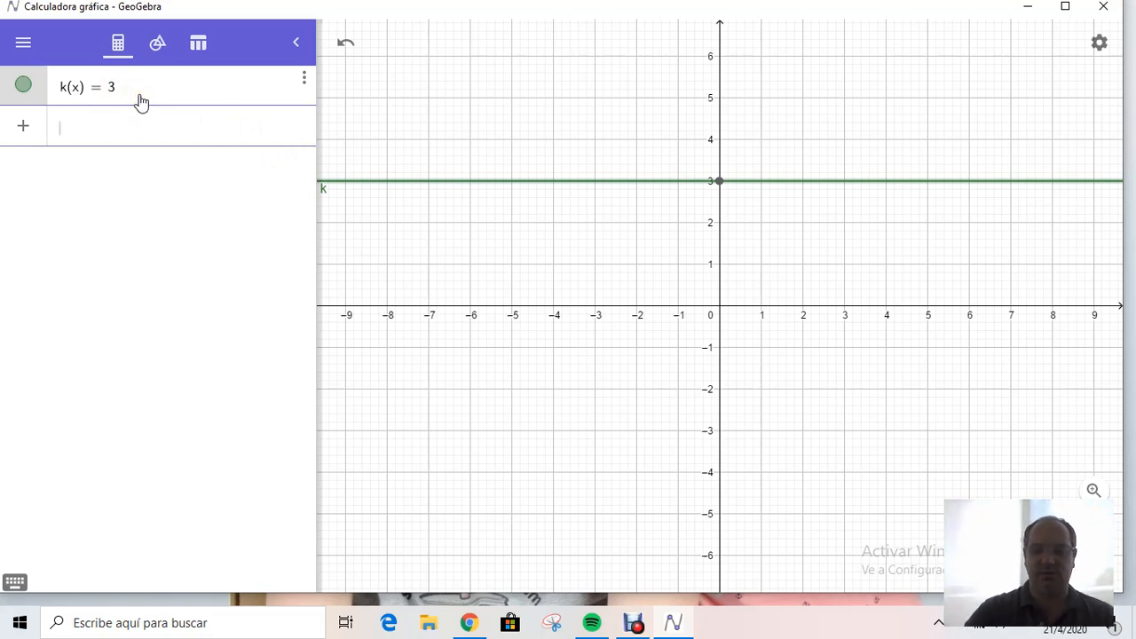
# Define the constant function o(x) = 0, and hide the graphs of both k and o
pyautogui.write('o(')
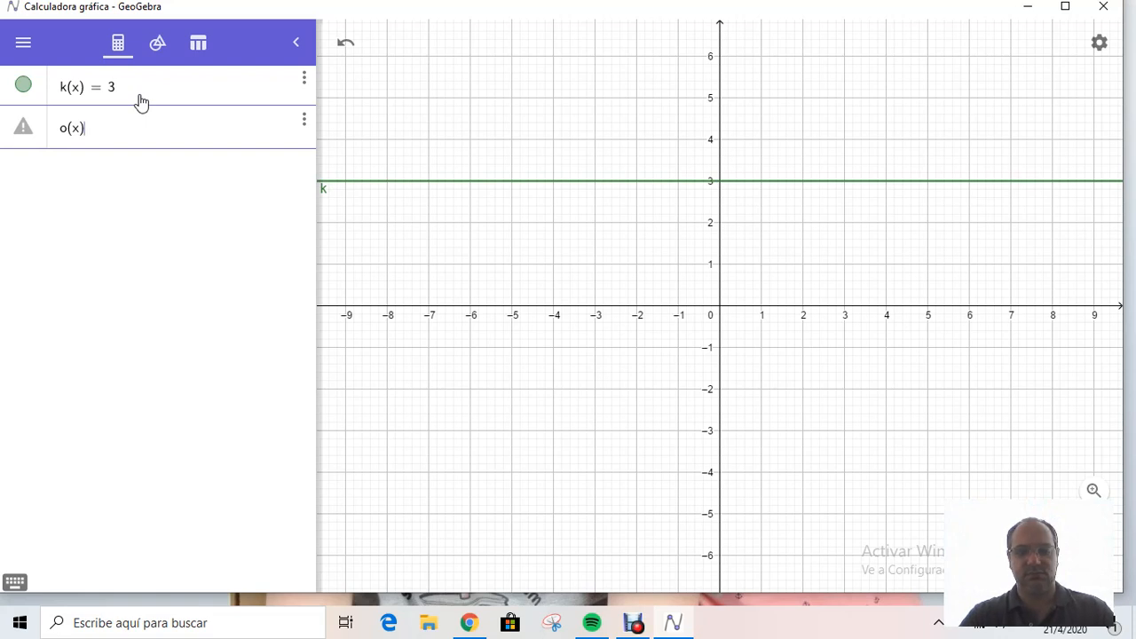
pyautogui.write('x) = 0')
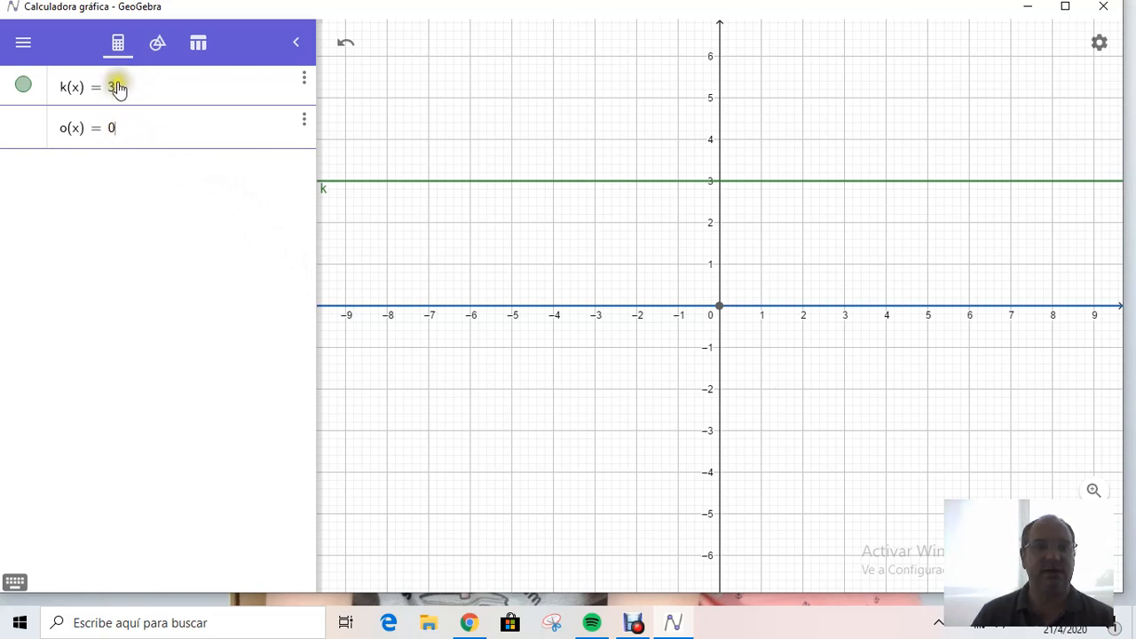
pyautogui.click(114, 131)
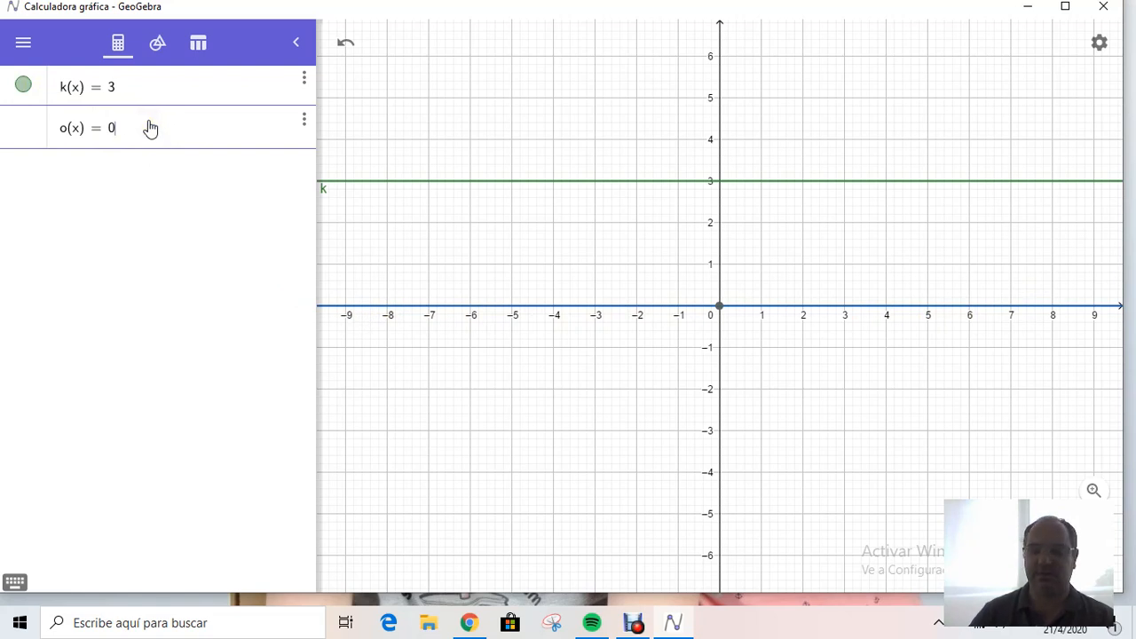
pyautogui.press('Return')
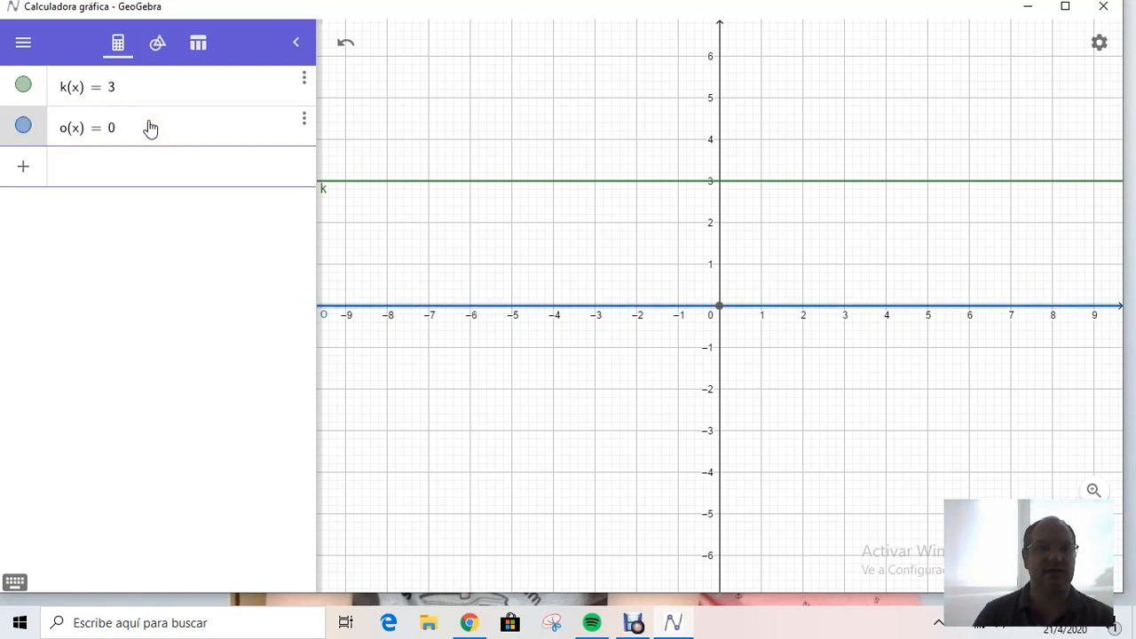
pyautogui.click(23, 84)
pyautogui.click(24, 122)
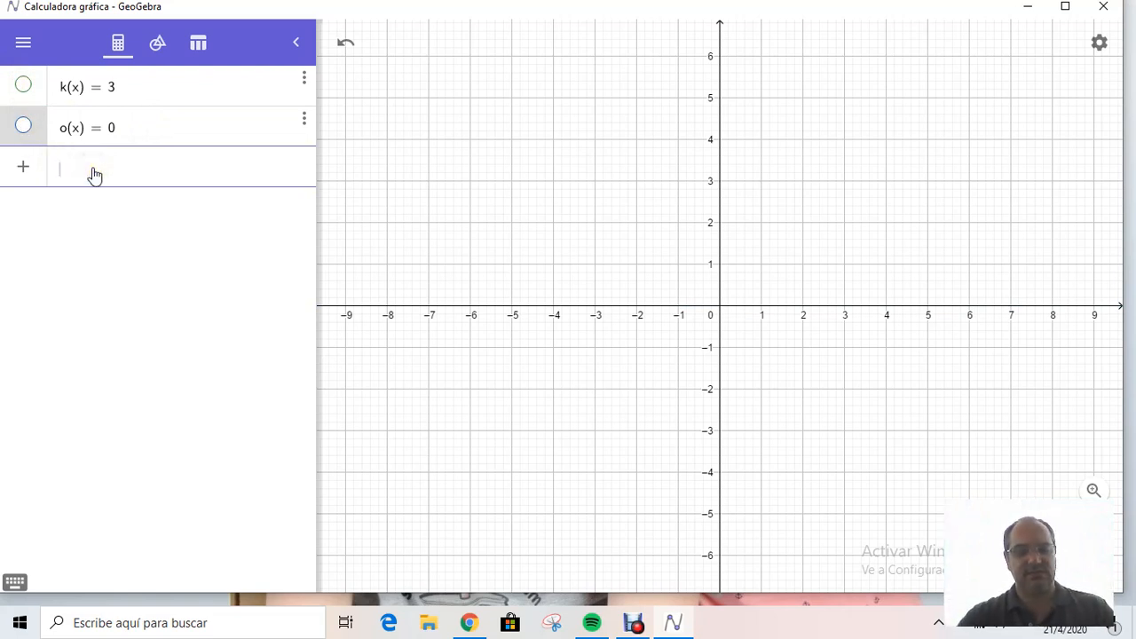
pyautogui.write('m(x)=3x')
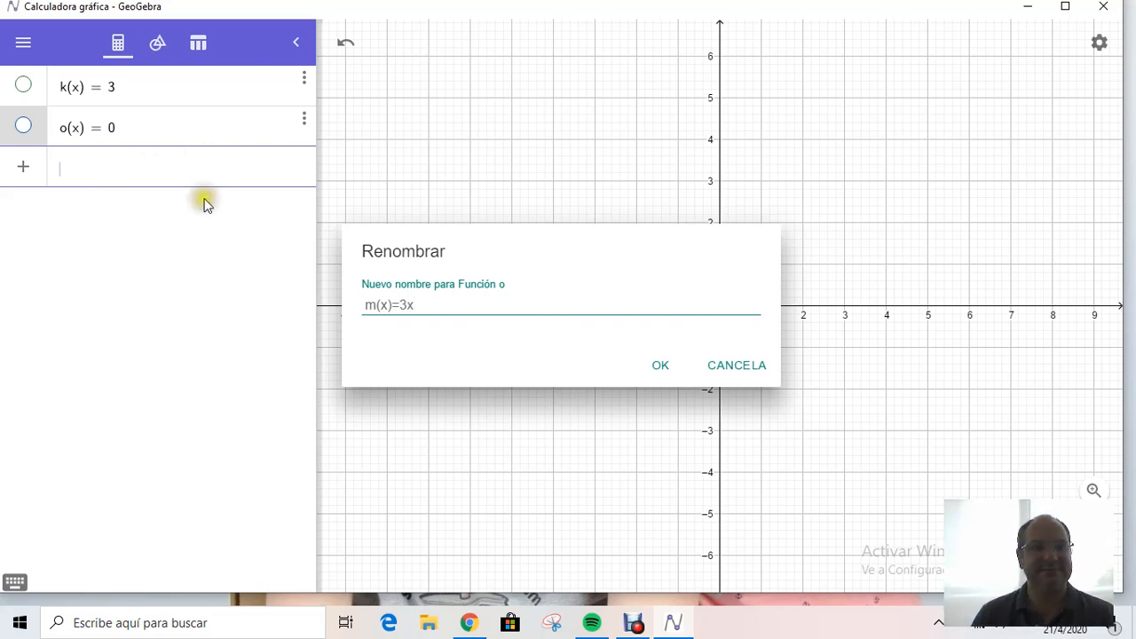
pyautogui.click(661, 369)
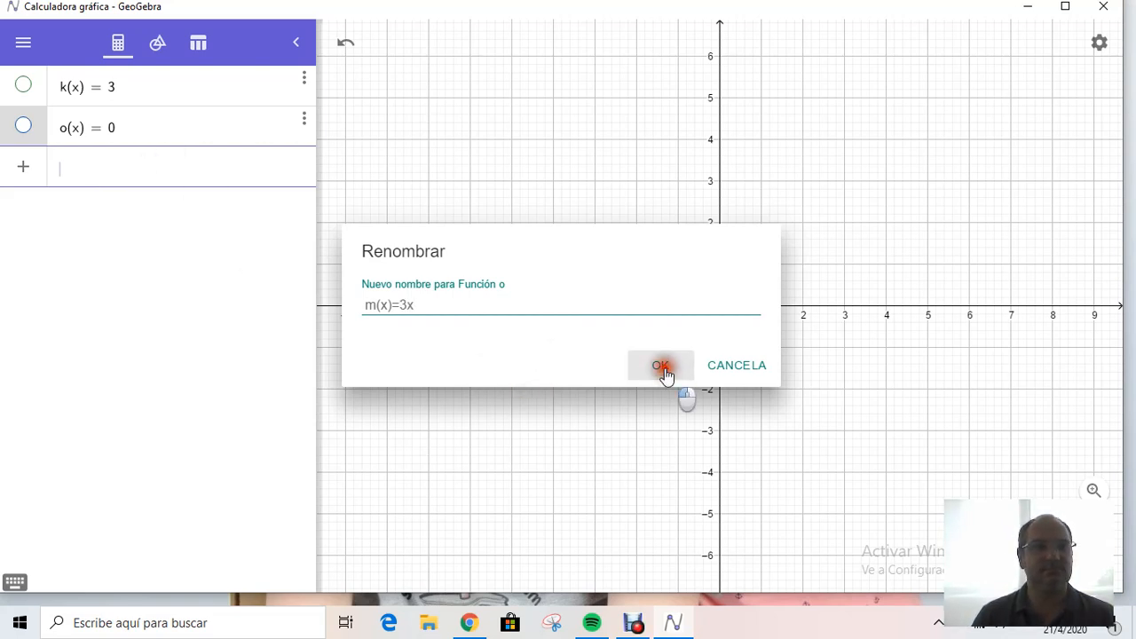
pyautogui.click(634, 356)
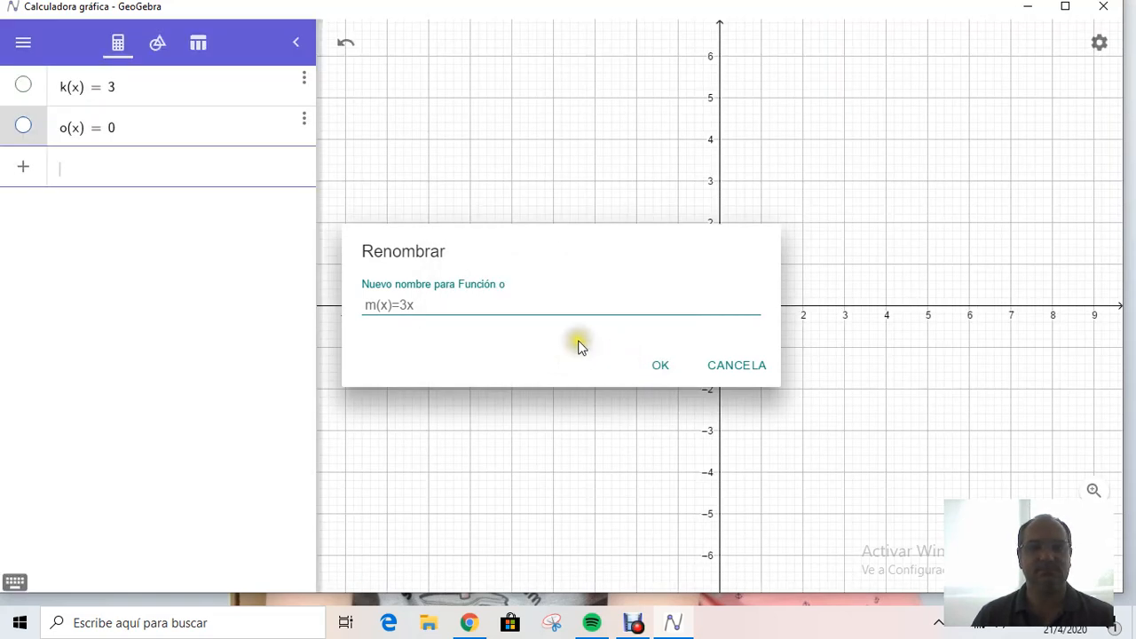
pyautogui.click(703, 377)
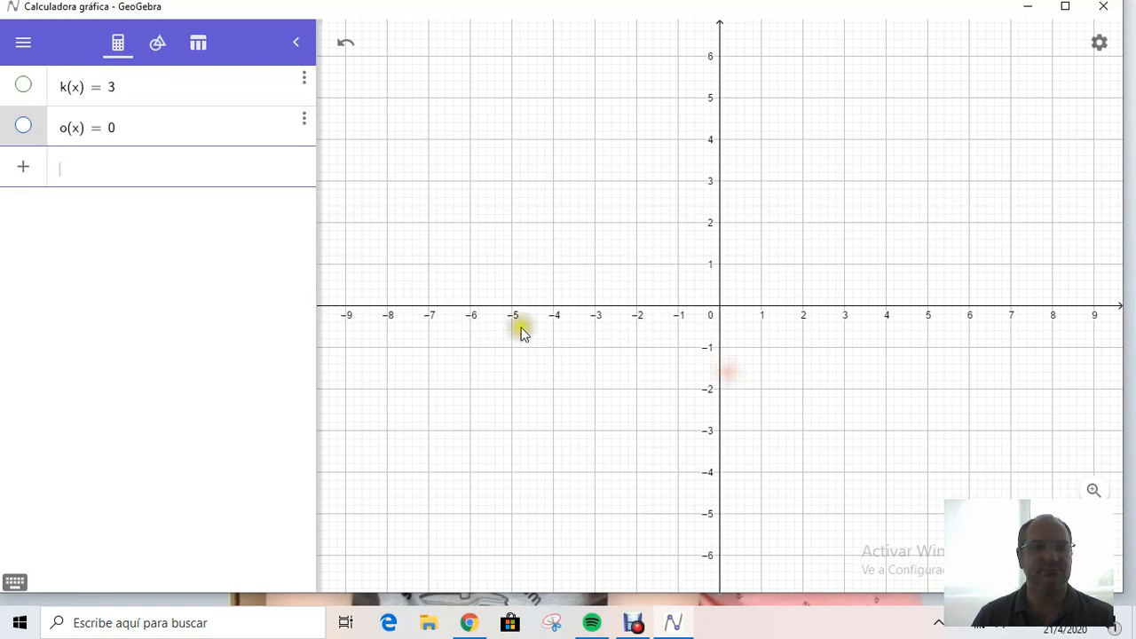
# Define the linear function m(x) = 3x in a new algebra row and plot its graph
pyautogui.click(71, 179)
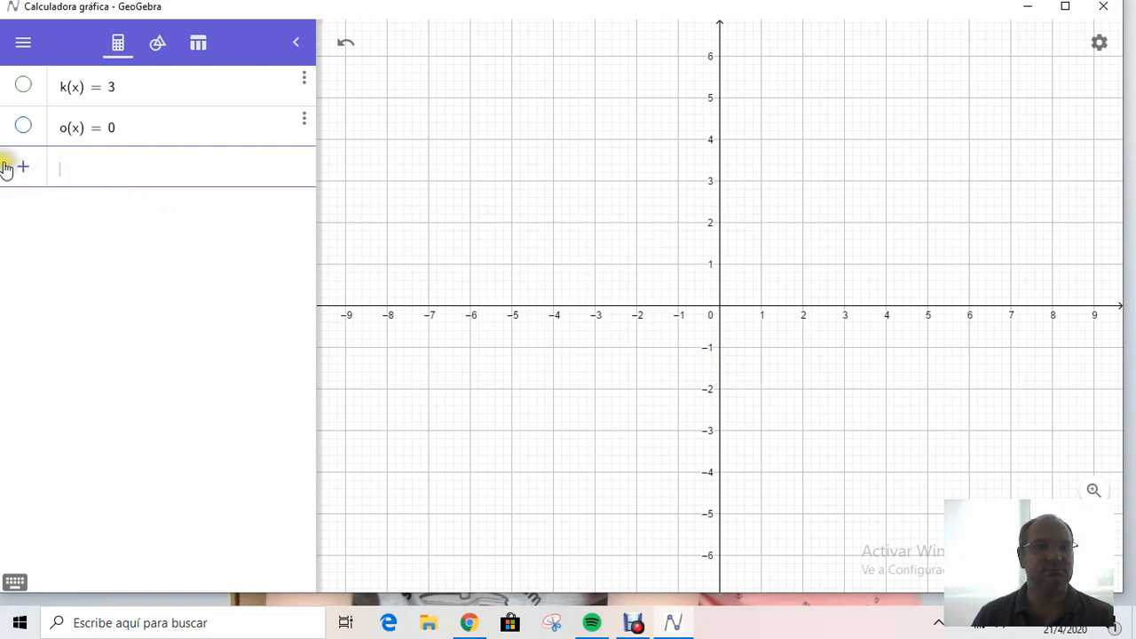
pyautogui.click(93, 178)
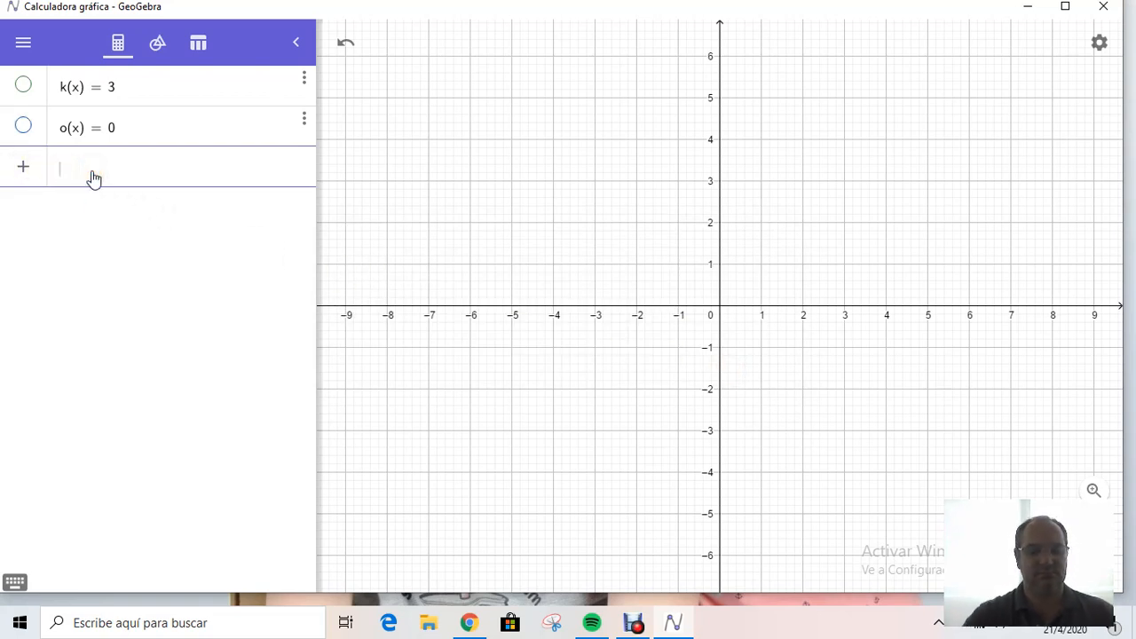
pyautogui.write('m(')
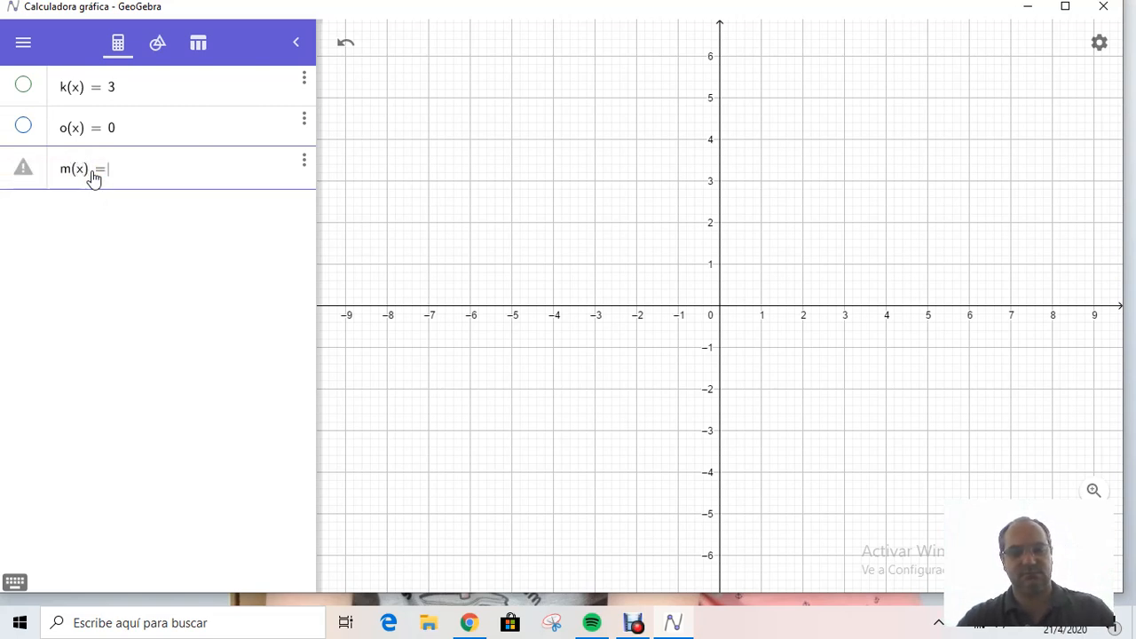
pyautogui.write('x) = 3x')
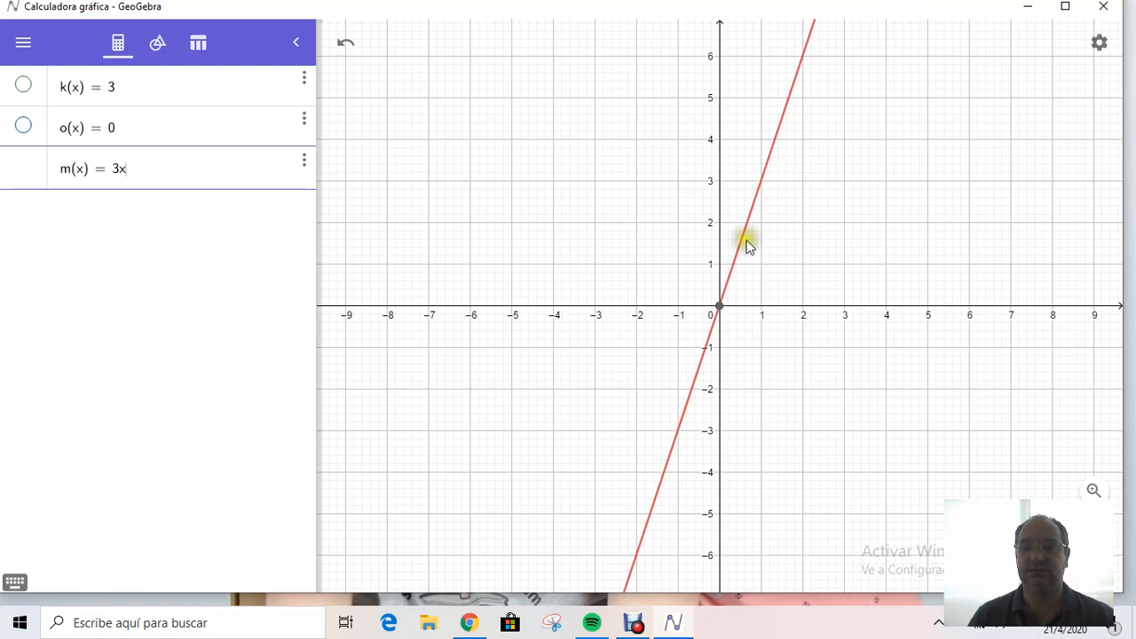
pyautogui.click(129, 170)
pyautogui.click(128, 171)
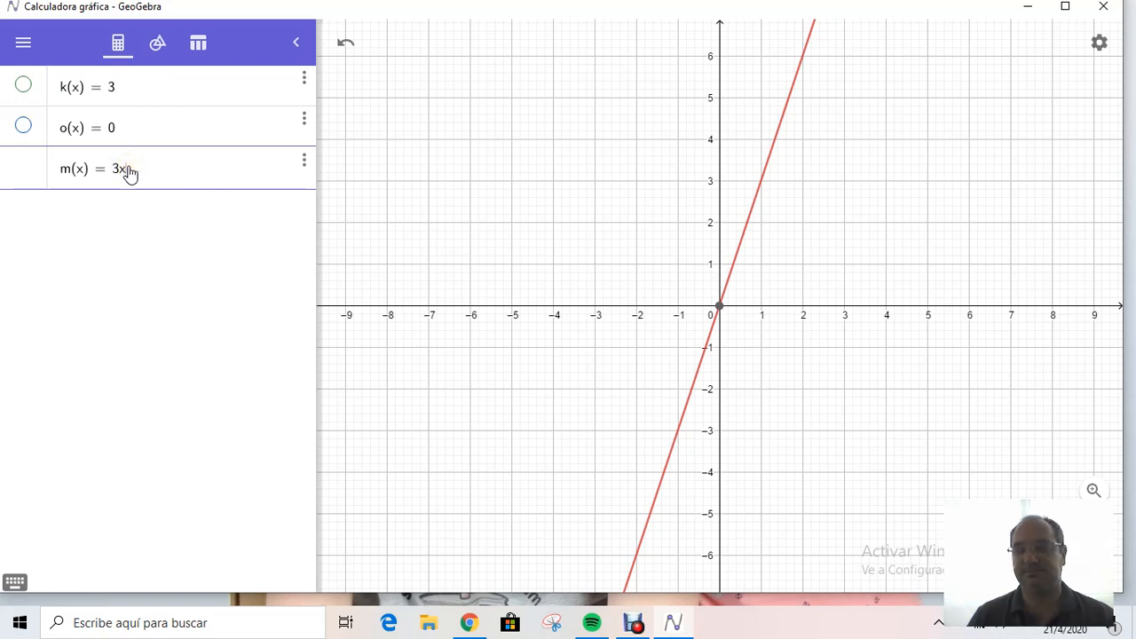
pyautogui.click(129, 173)
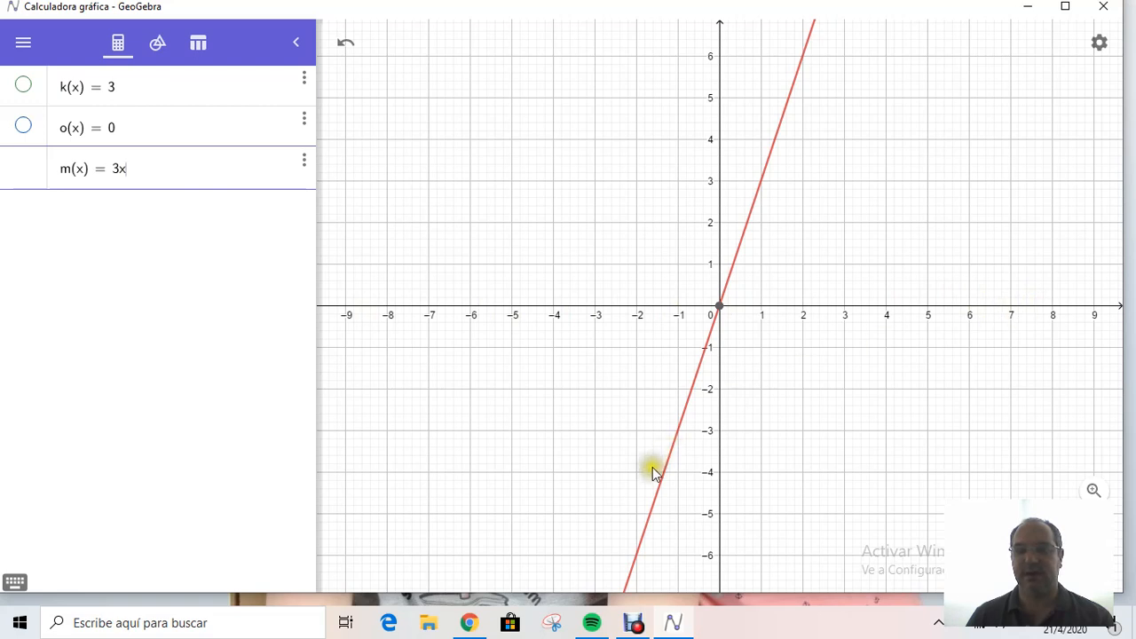
pyautogui.click(720, 308)
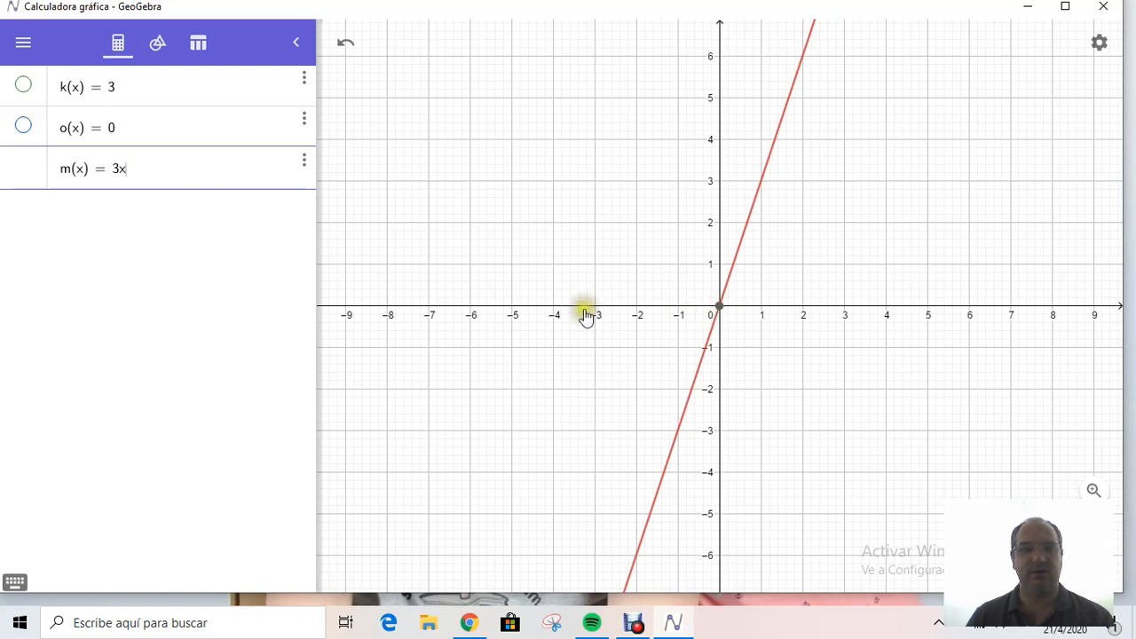
pyautogui.click(147, 171)
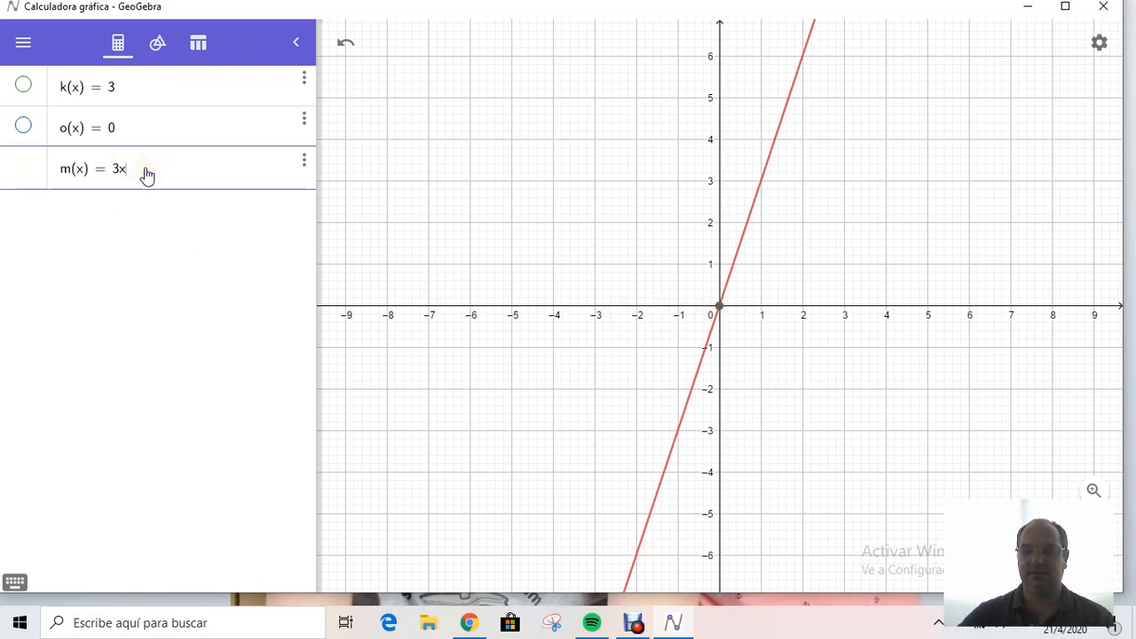
pyautogui.press('Return')
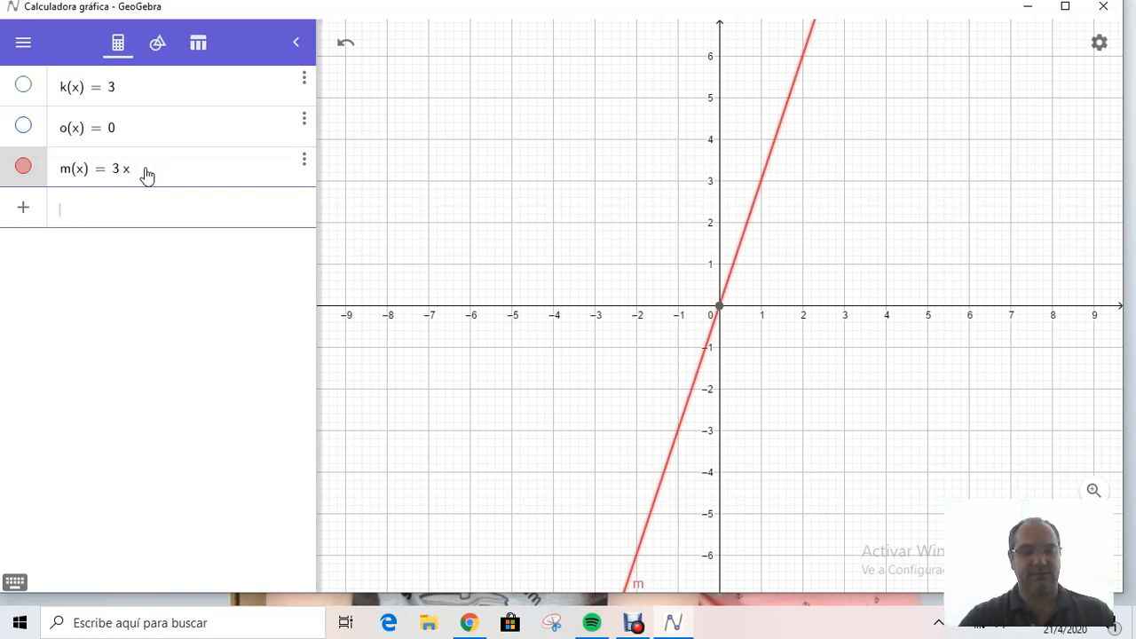
# Define the linear function b(x) = -2x + 6 in a new row and hide the graph of m
pyautogui.write('n')
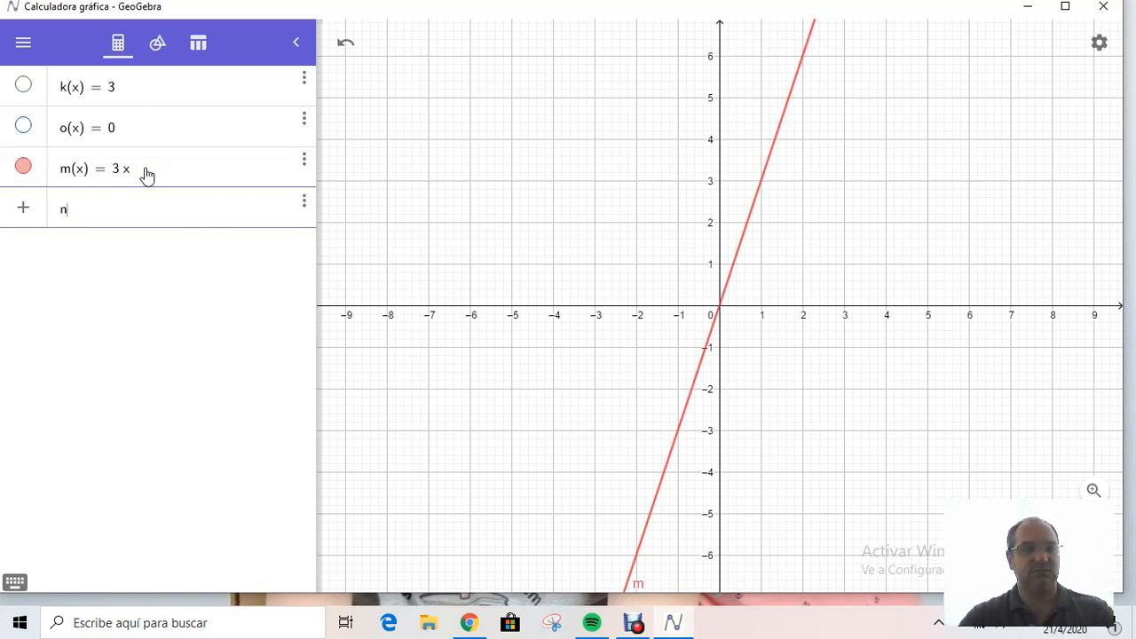
pyautogui.write('8x)')
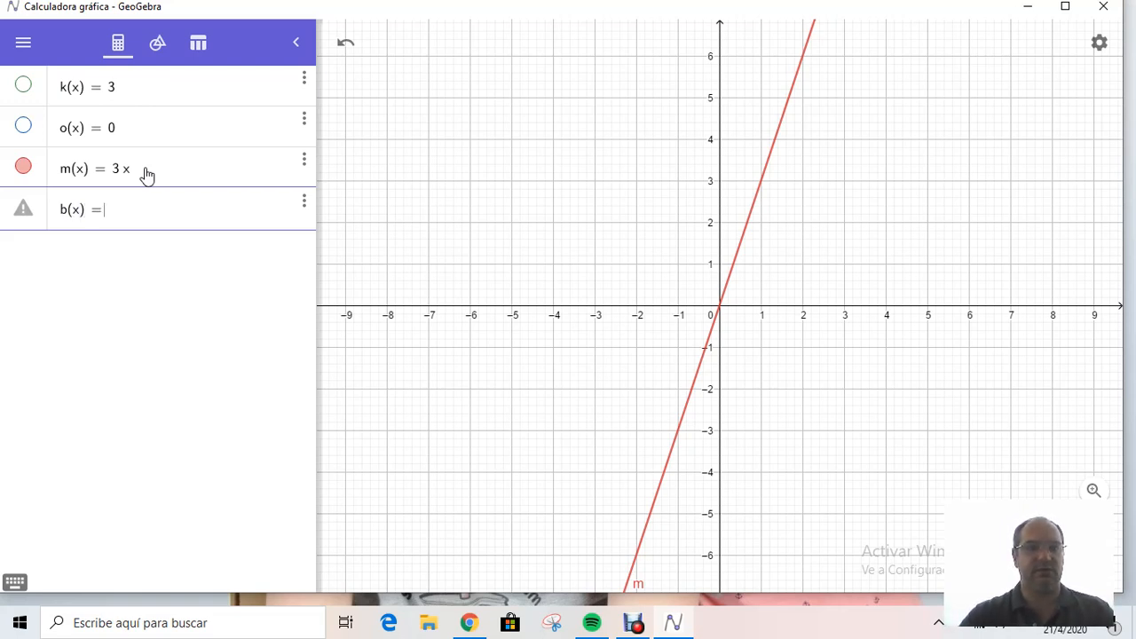
pyautogui.write('2x ')
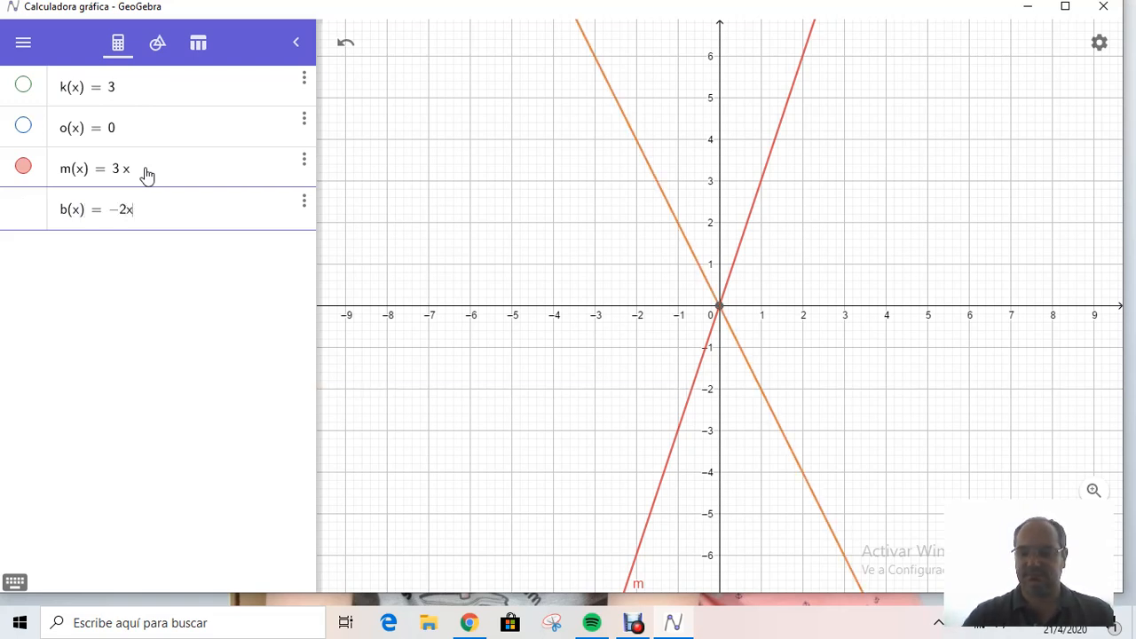
pyautogui.write('+ 6')
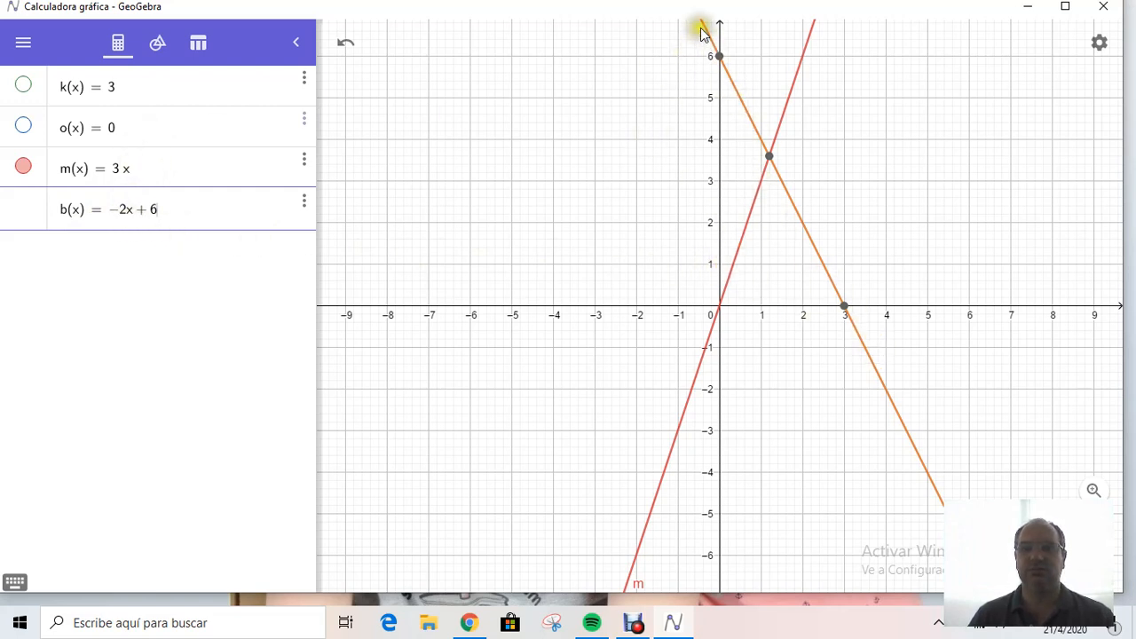
pyautogui.click(23, 167)
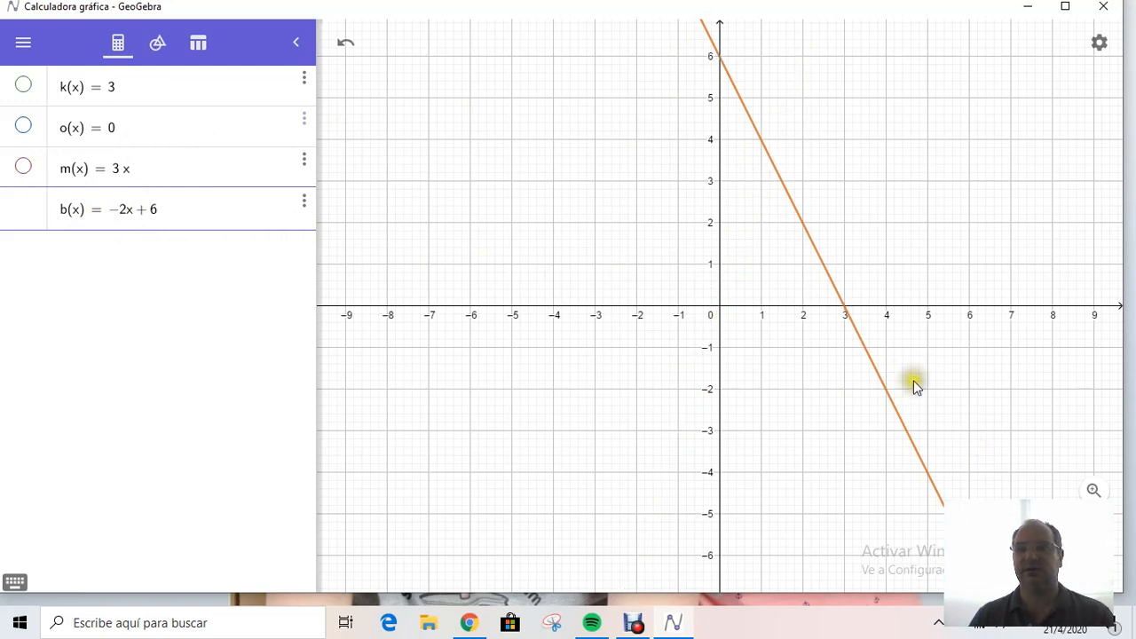
# Examine the graph of b(x), checking its slope and where it crosses the x-axis and y-axis
pyautogui.scroll(-4, 838, 284)
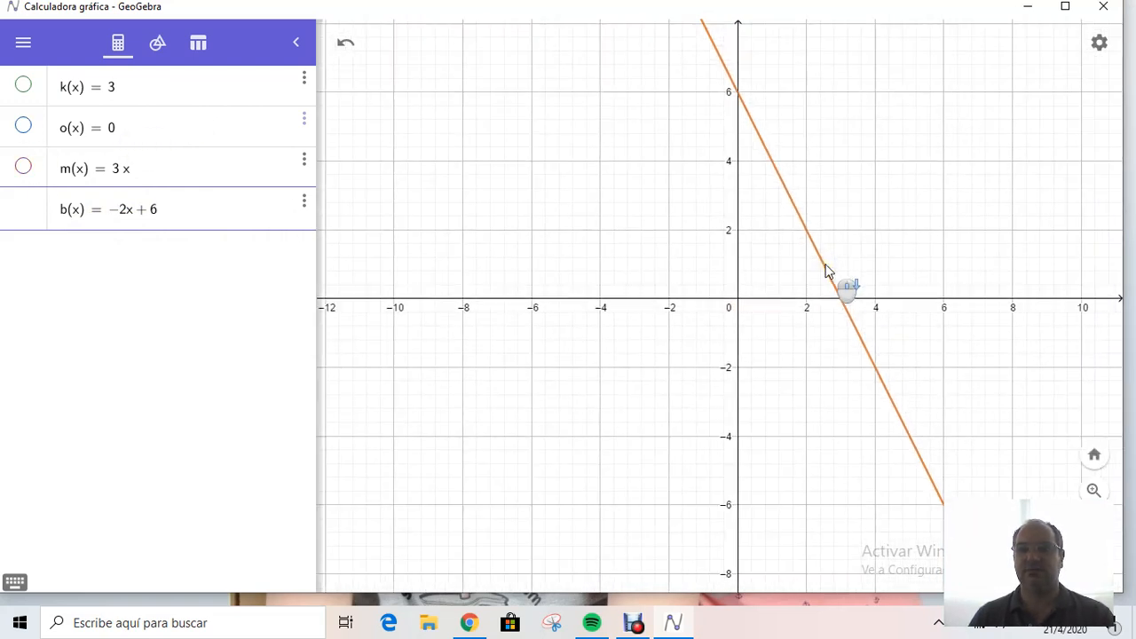
pyautogui.scroll(3, 821, 259)
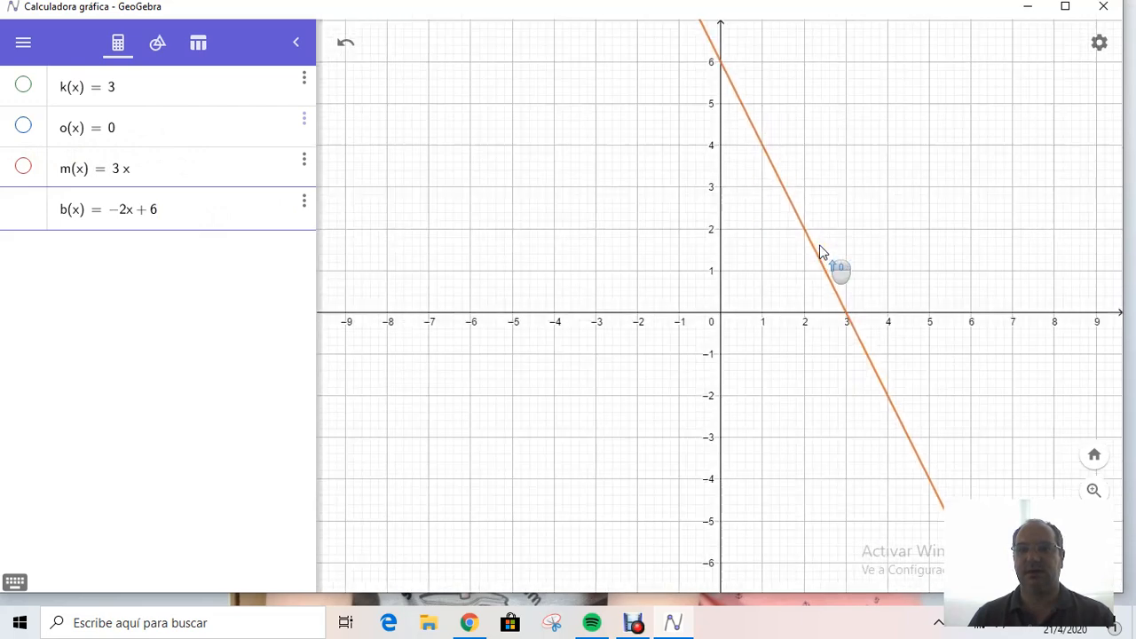
pyautogui.scroll(-4, 817, 251)
pyautogui.moveTo(764, 182); pyautogui.dragTo(703, 261)
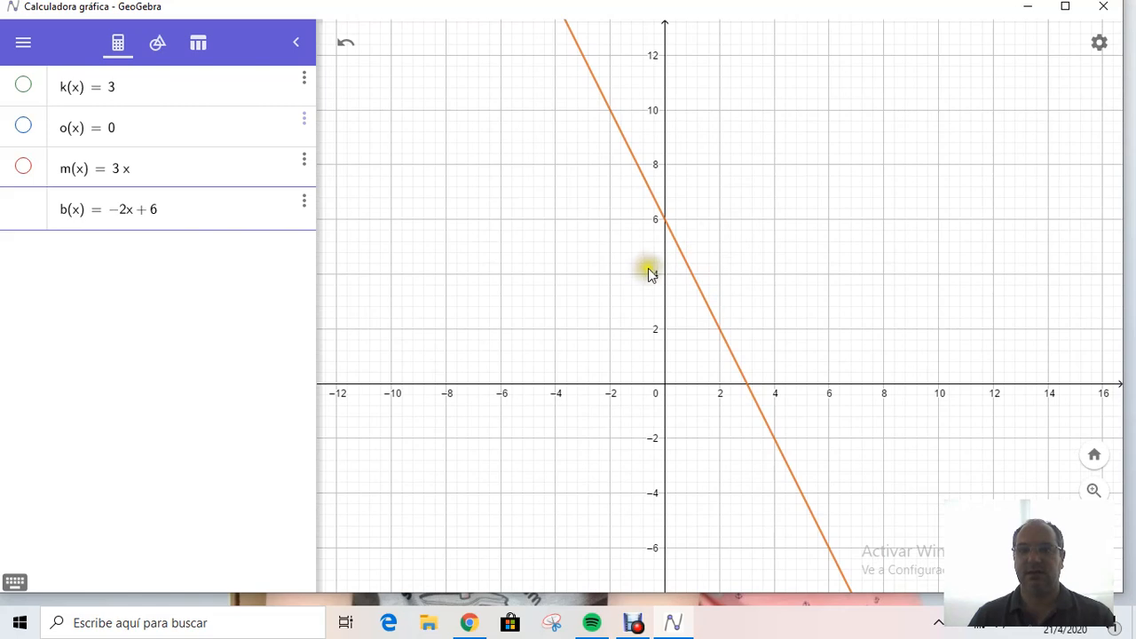
pyautogui.moveTo(600, 289); pyautogui.dragTo(566, 245)
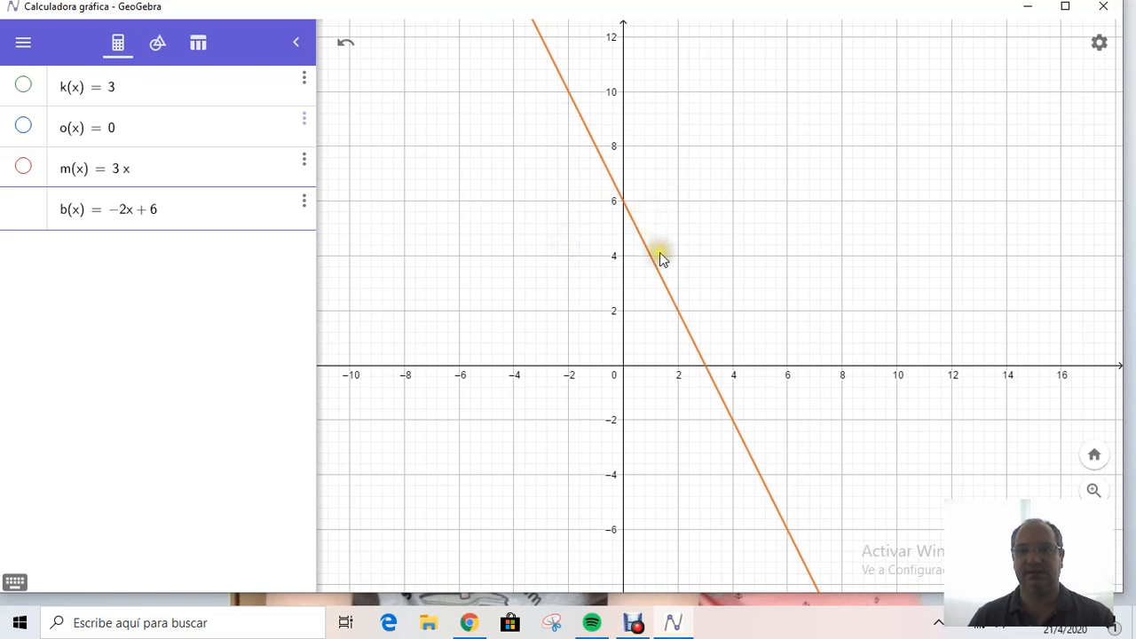
pyautogui.scroll(5, 659, 252)
pyautogui.scroll(1, 659, 252)
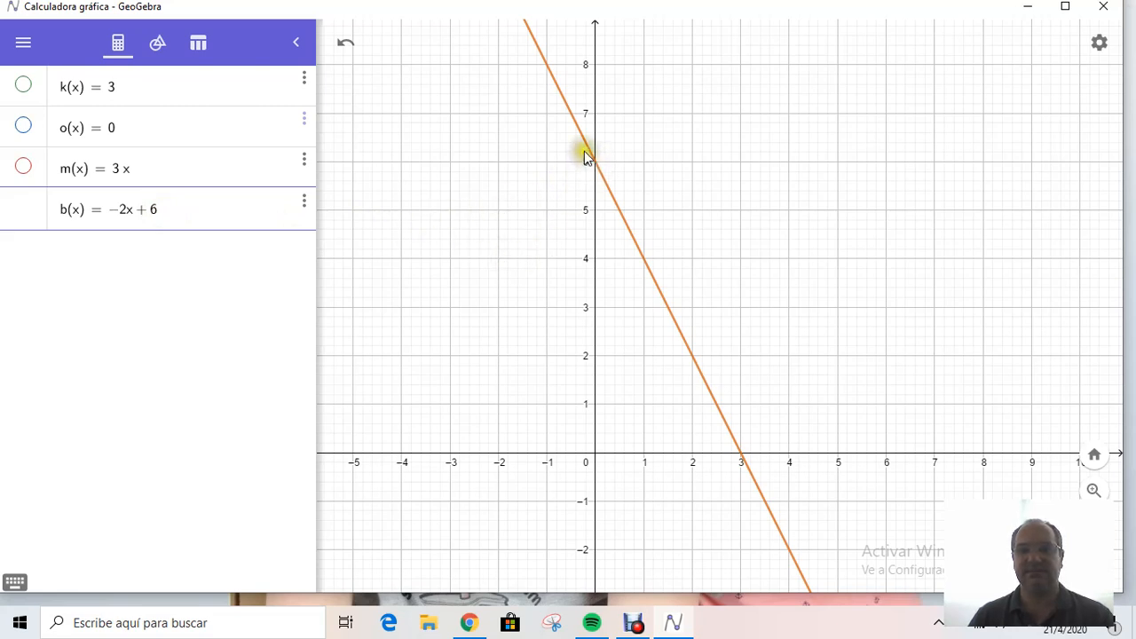
pyautogui.click(742, 460)
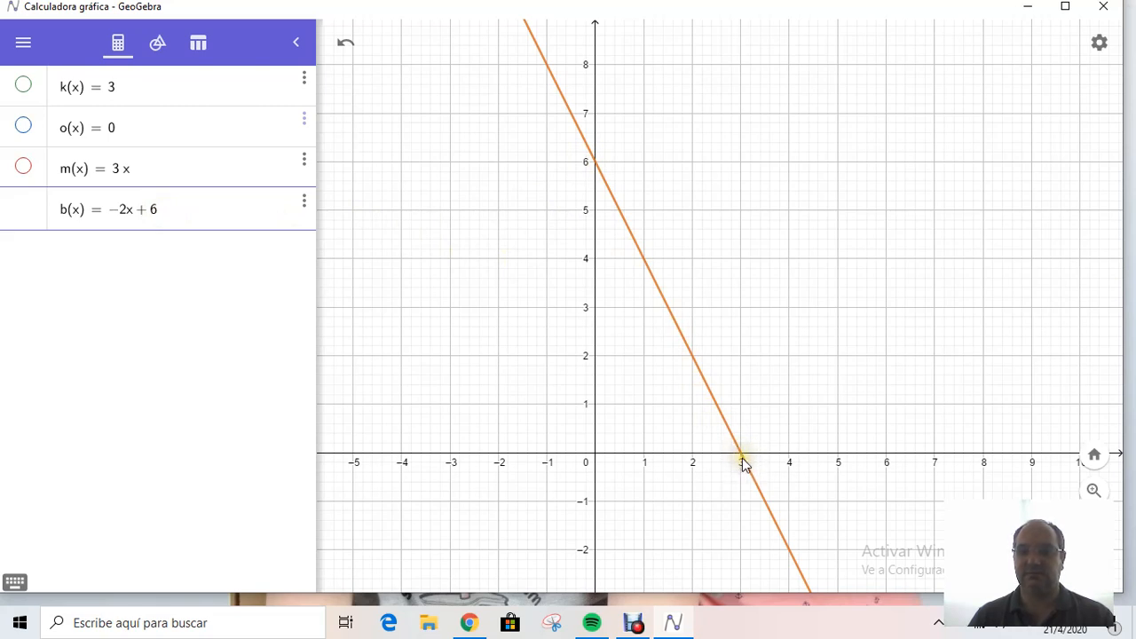
pyautogui.click(713, 424)
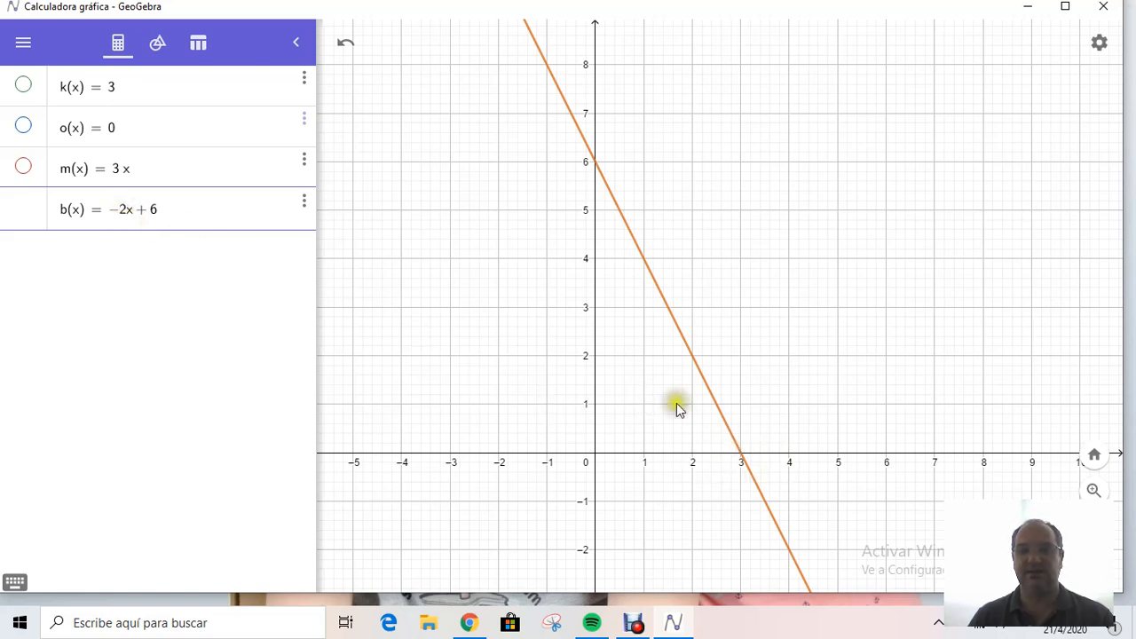
# Finish the b(x) = -2x + 6 row and hide its graph so no function is plotted
pyautogui.scroll(-3, 611, 336)
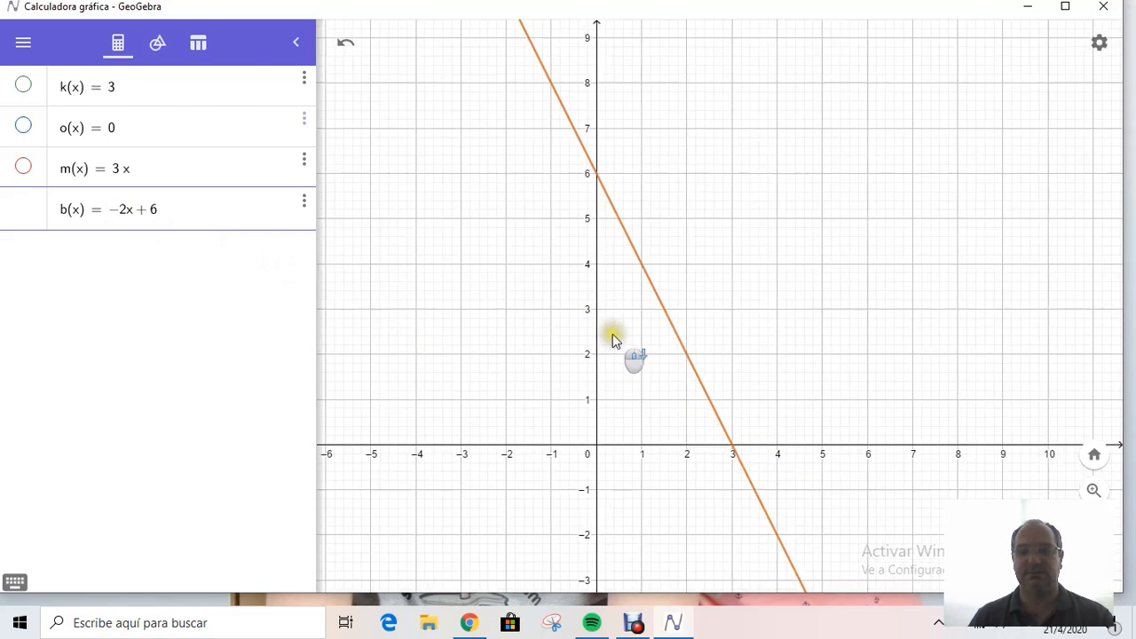
pyautogui.click(186, 213)
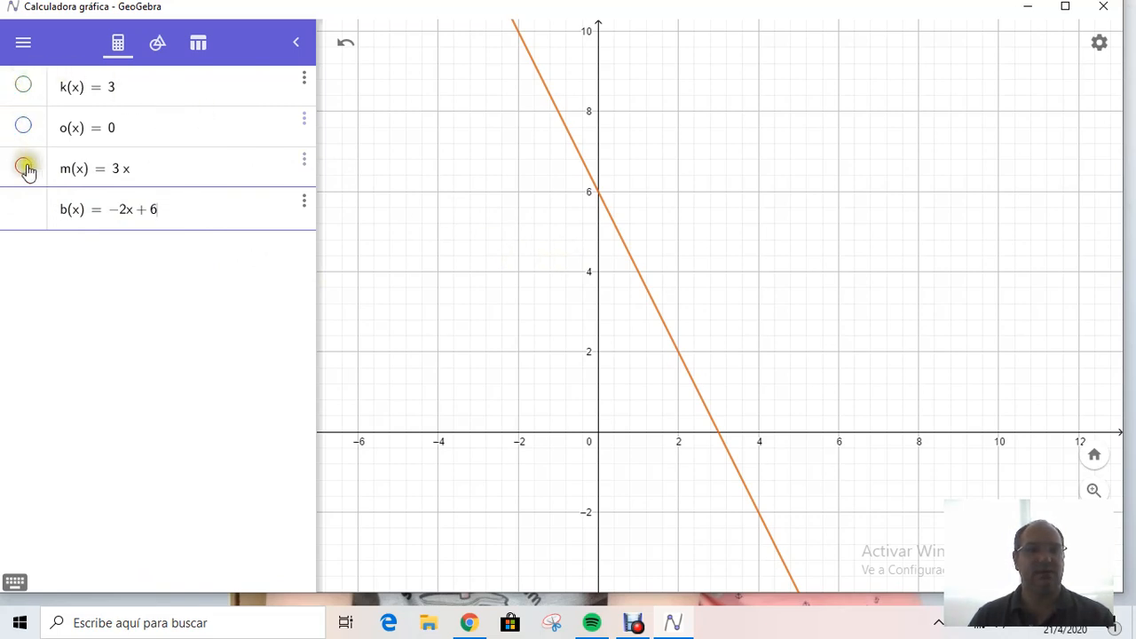
pyautogui.click(26, 211)
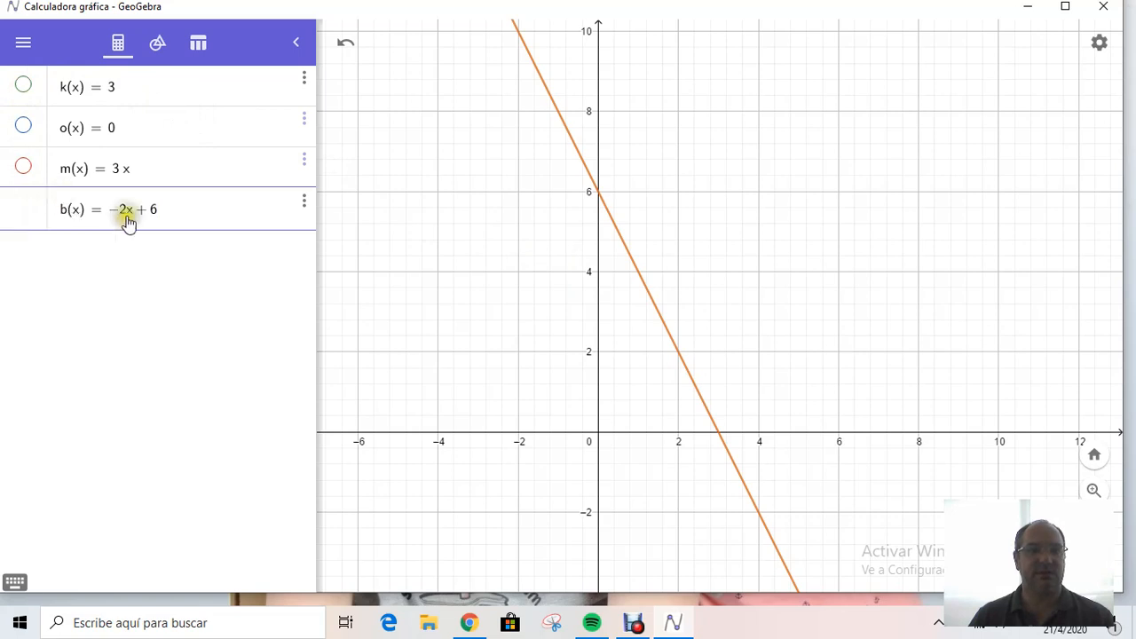
pyautogui.click(147, 166)
pyautogui.click(24, 210)
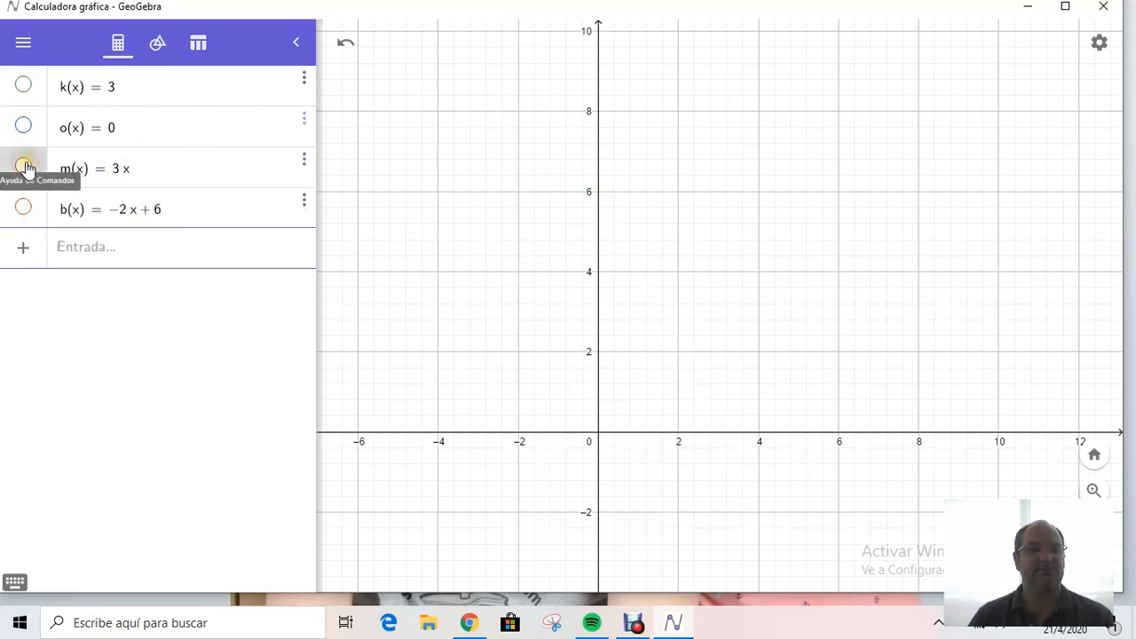
# Review the constant functions by showing and hiding the graph of o, followed by the graph of k
pyautogui.click(23, 127)
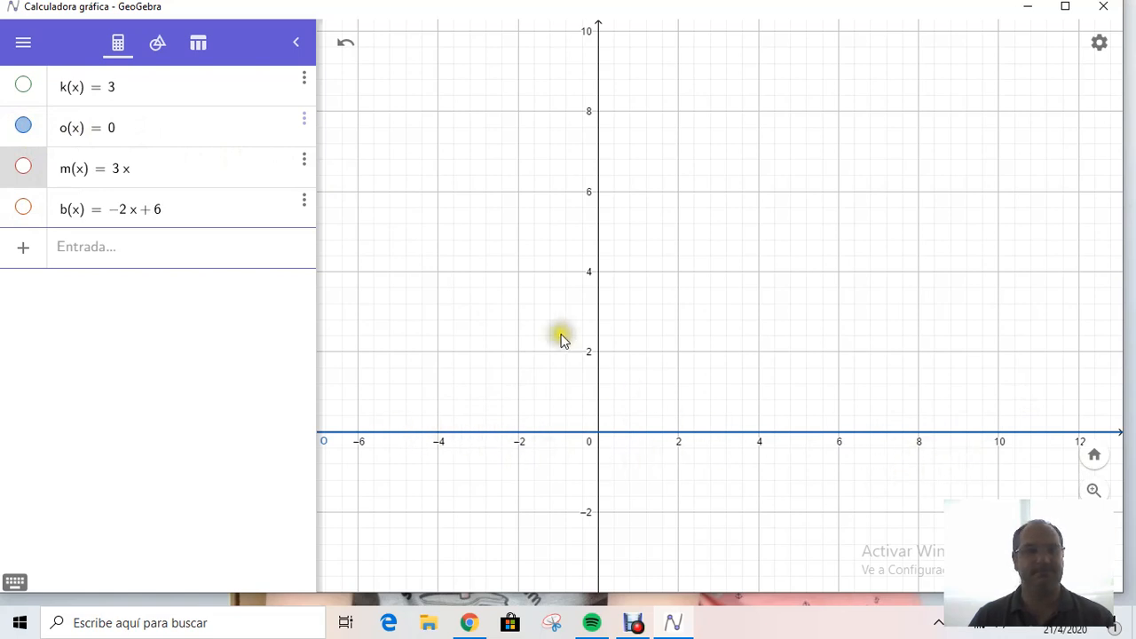
pyautogui.click(24, 127)
pyautogui.click(25, 86)
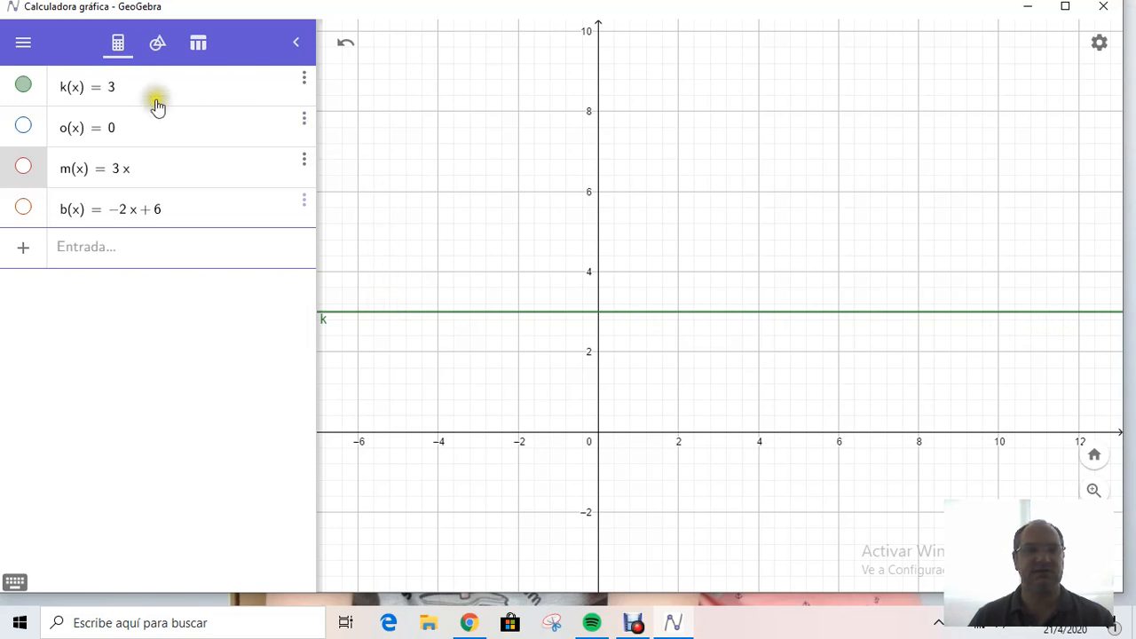
pyautogui.click(23, 86)
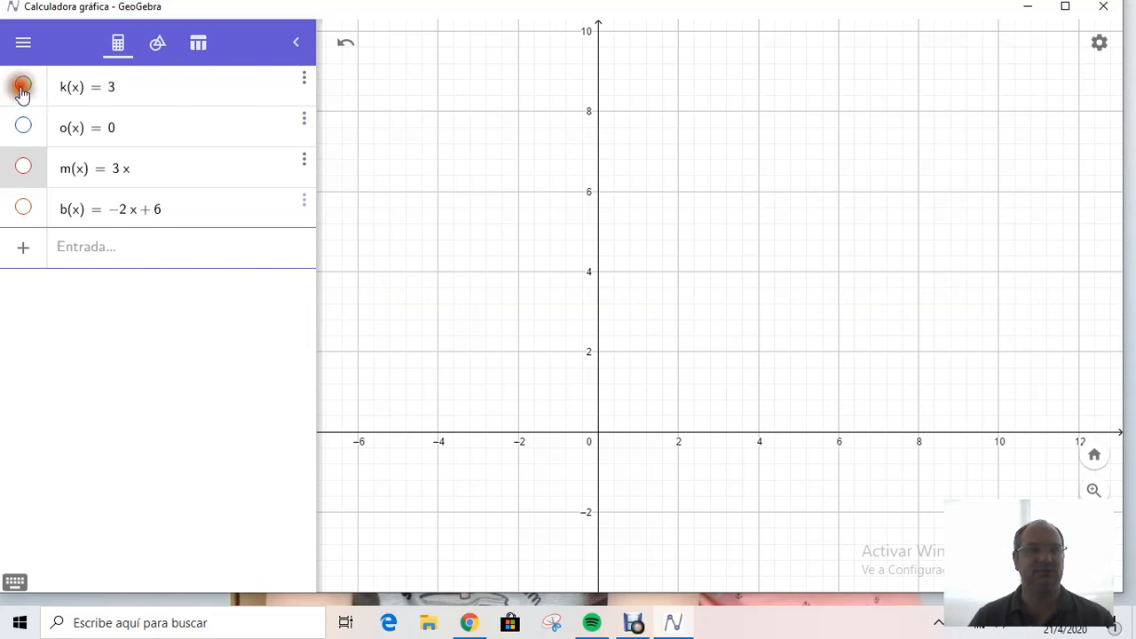
# Review the linear functions by showing and hiding the graph of m, followed by b with its axis intercepts
pyautogui.click(19, 167)
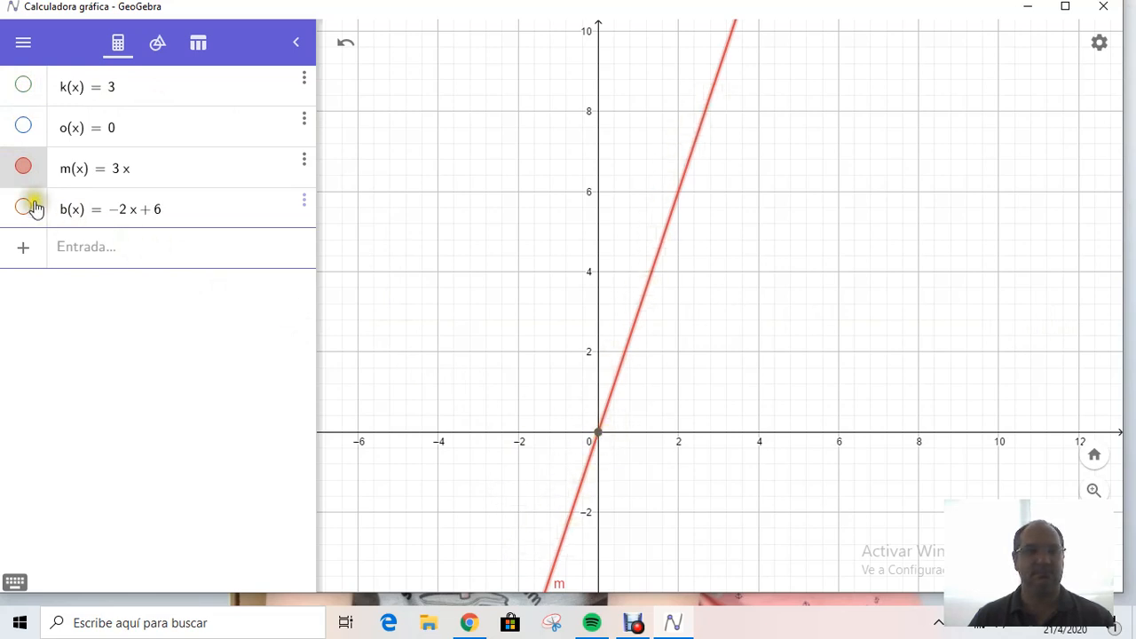
pyautogui.click(21, 166)
pyautogui.click(25, 208)
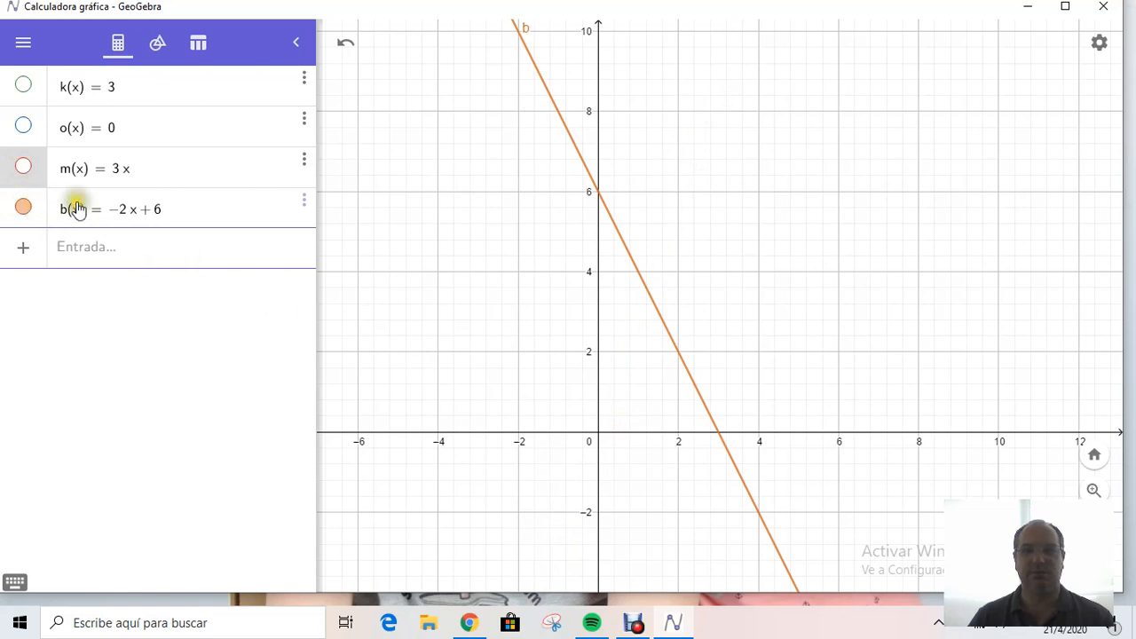
pyautogui.click(717, 433)
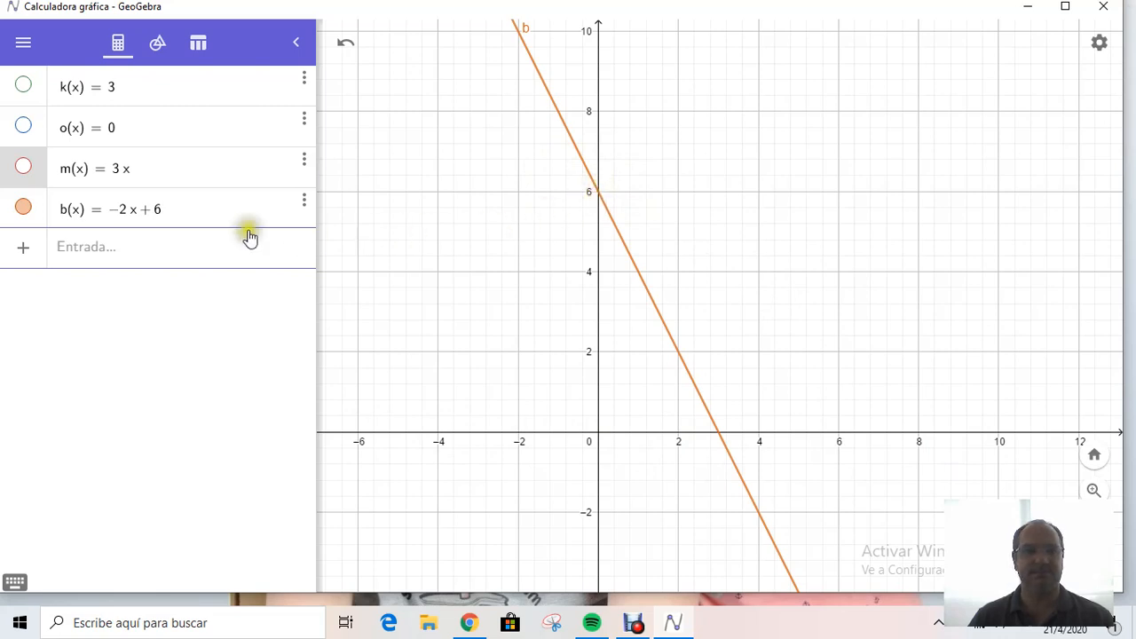
pyautogui.click(24, 207)
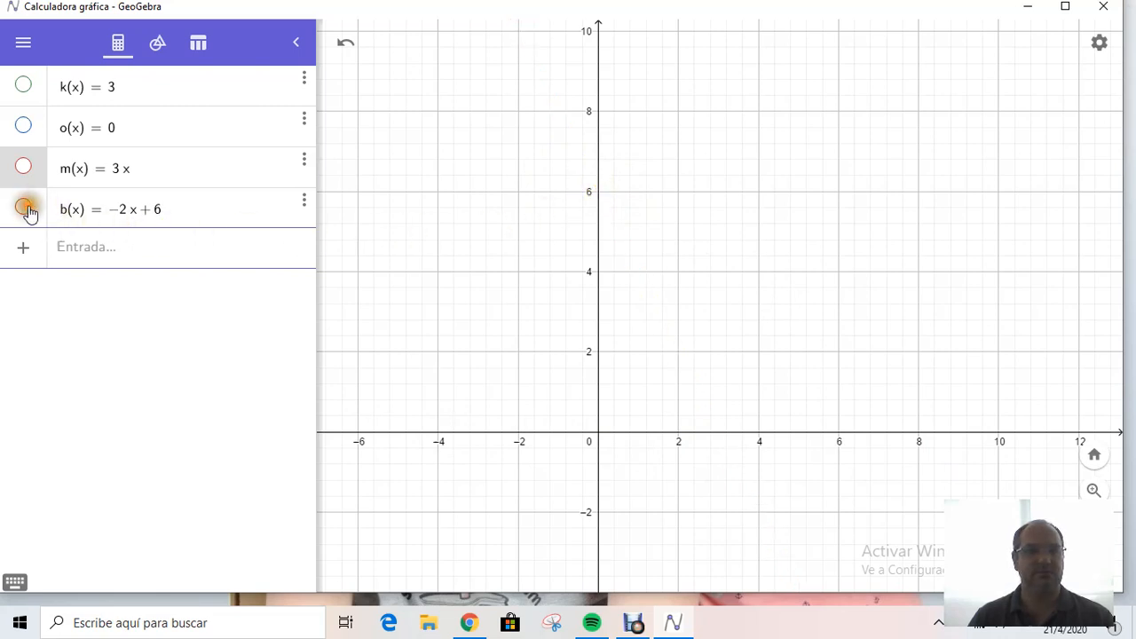
# Define the quadratic function f(x) = x^2 - 6x in a new algebra row
pyautogui.click(88, 251)
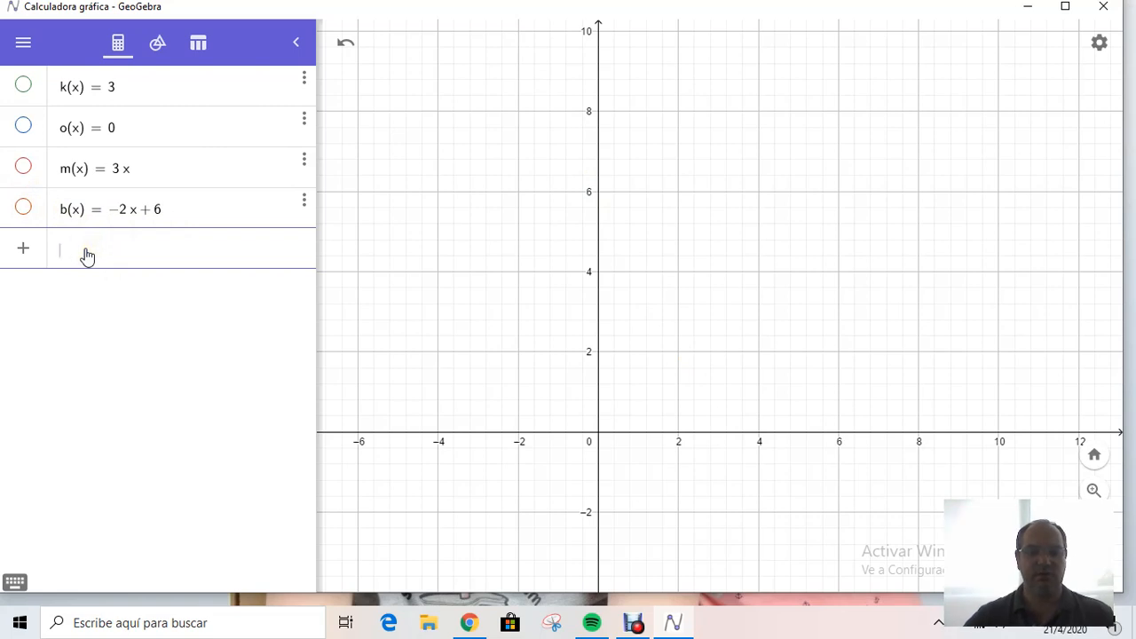
pyautogui.write('f(')
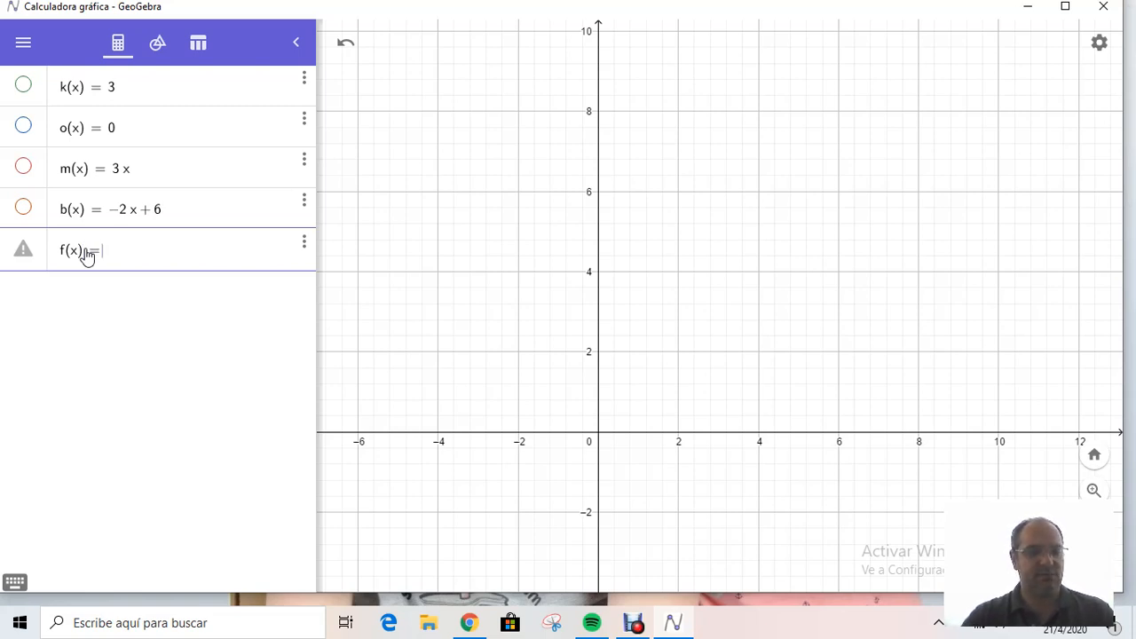
pyautogui.write('x)=x')
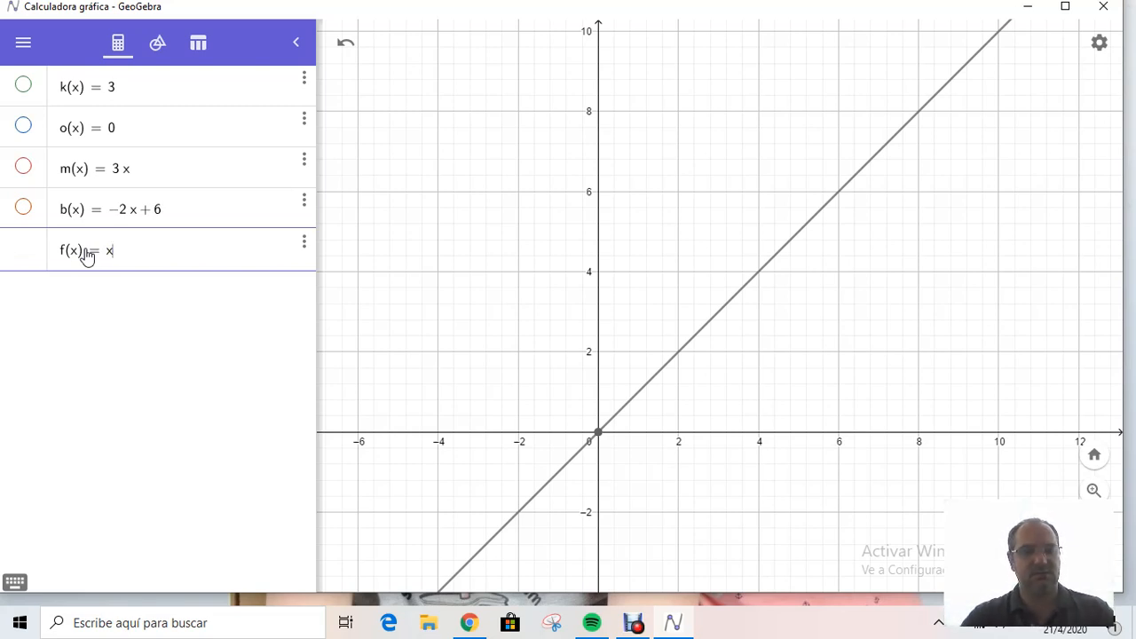
pyautogui.write('^2')
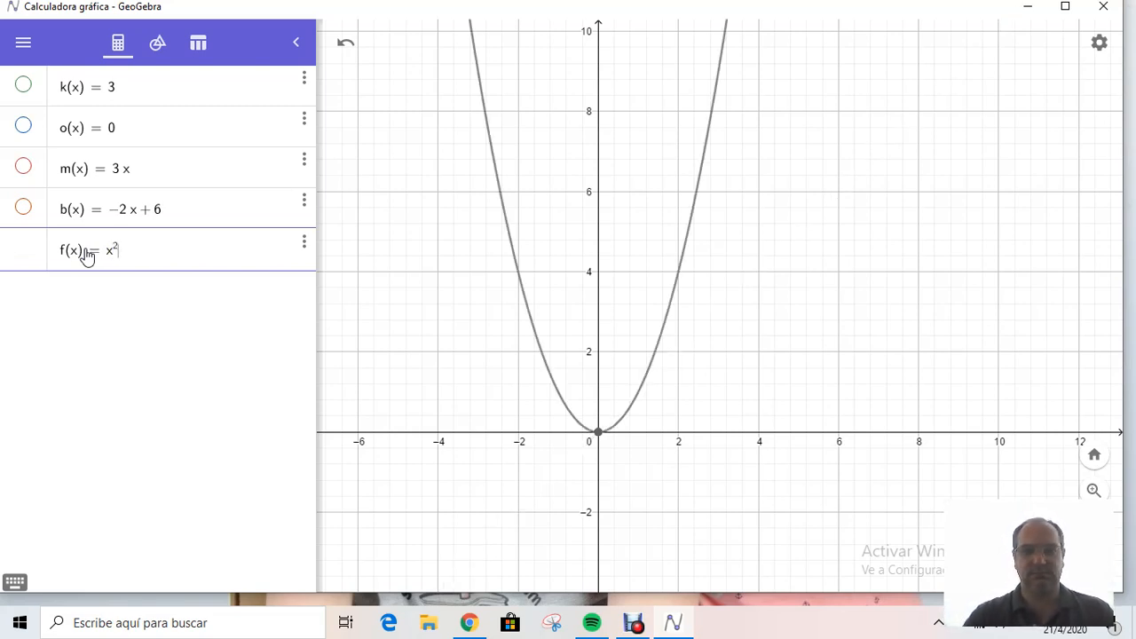
pyautogui.write('-6')
pyautogui.write('x')
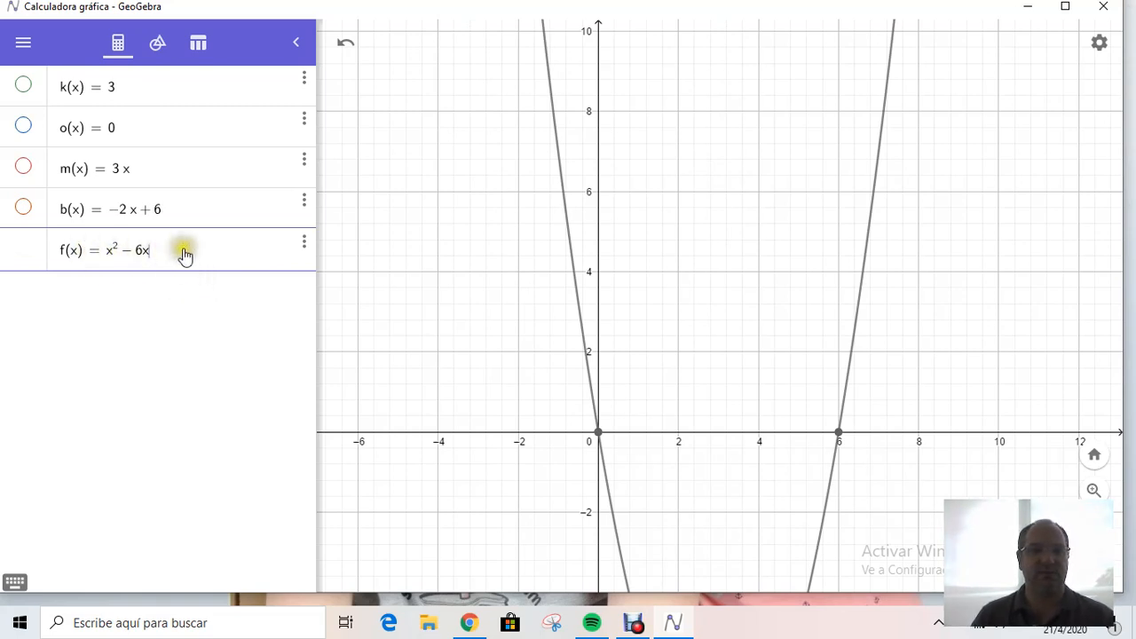
# Inspect the parabola's x-intercepts and add the constant term + 4 to f(x)
pyautogui.scroll(-3, 682, 220)
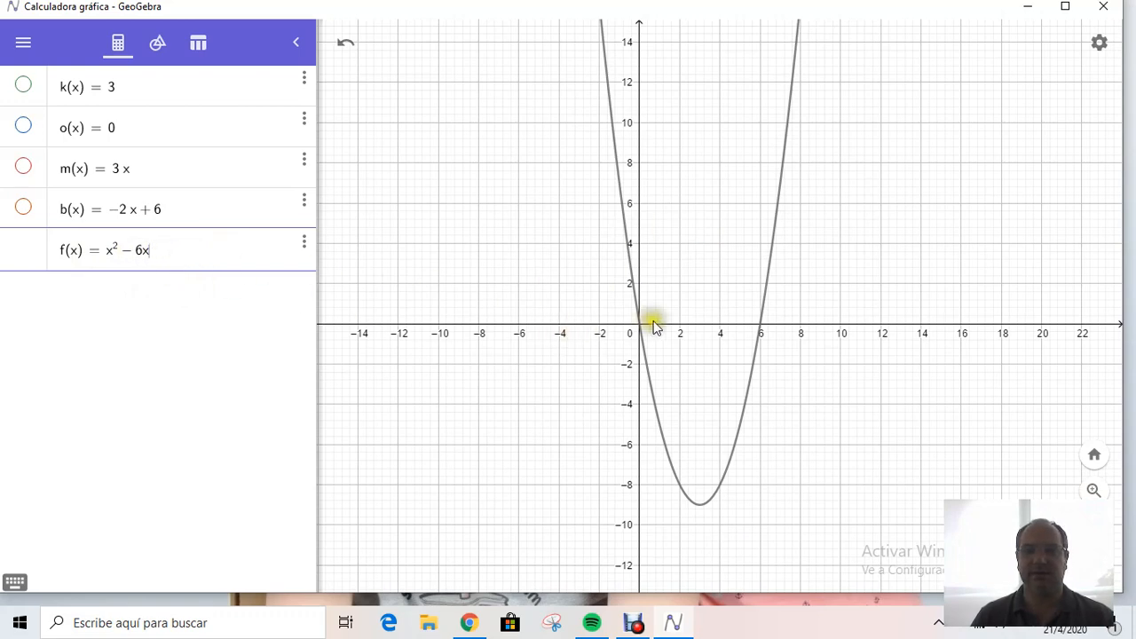
pyautogui.scroll(2, 651, 326)
pyautogui.scroll(3, 648, 329)
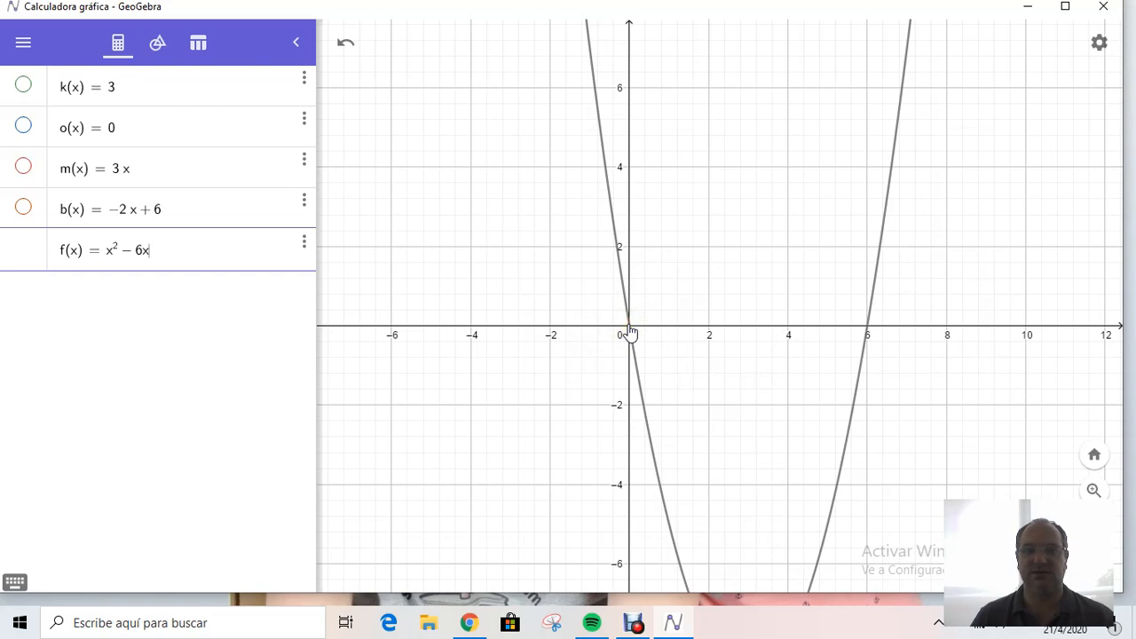
pyautogui.scroll(-3, 728, 357)
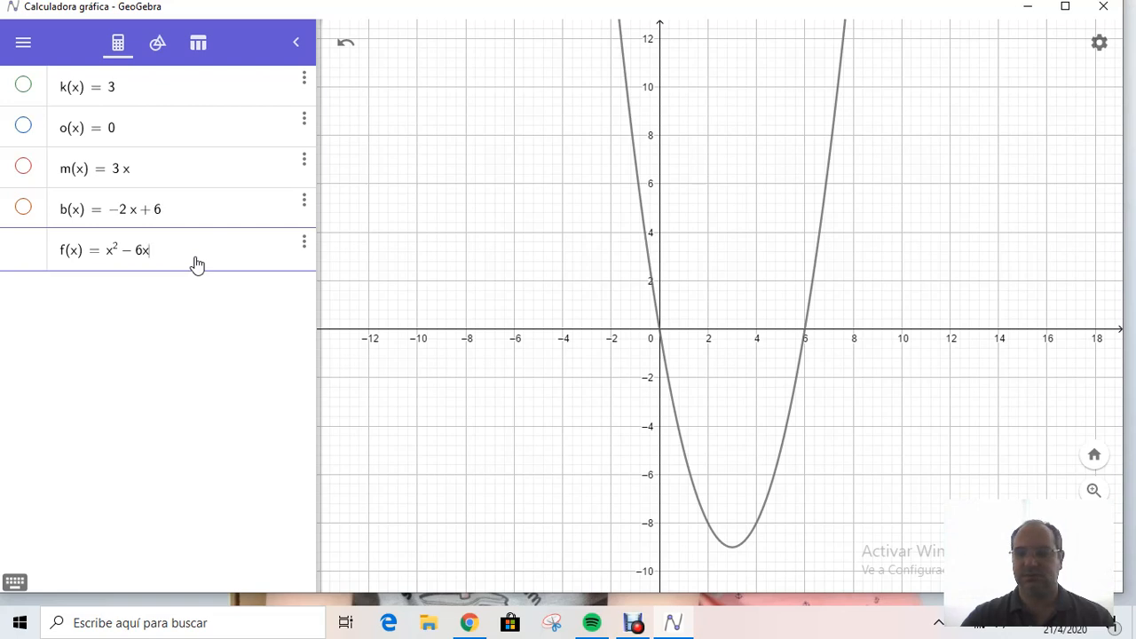
pyautogui.write('+ 4')
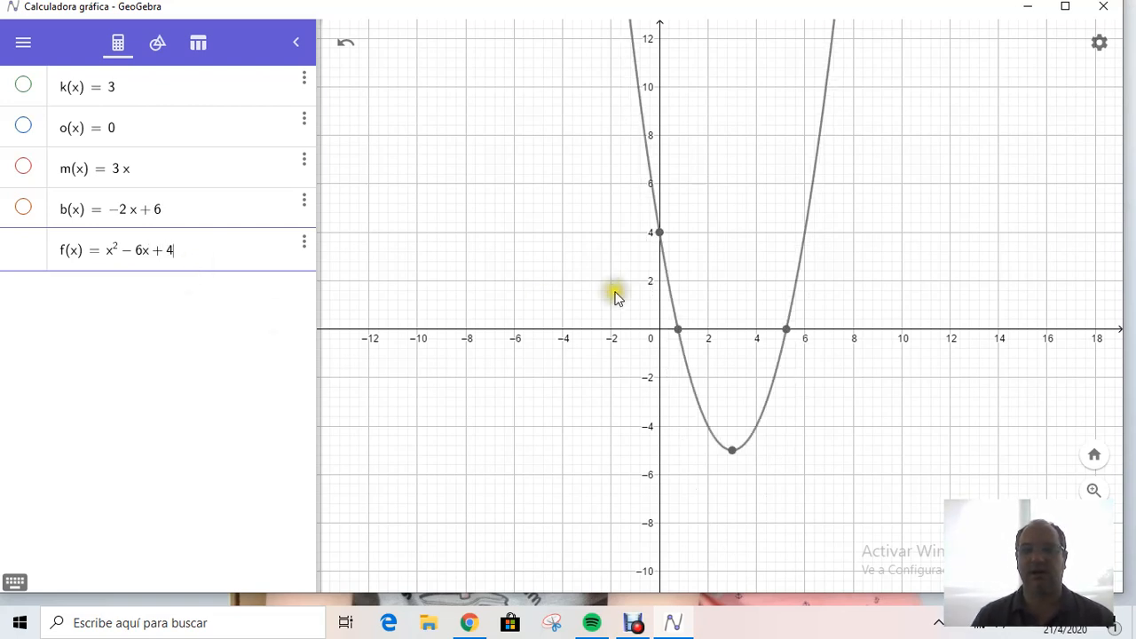
# Check where the parabola crosses the axes, and change the constant term of f(x) to 9
pyautogui.scroll(5, 729, 347)
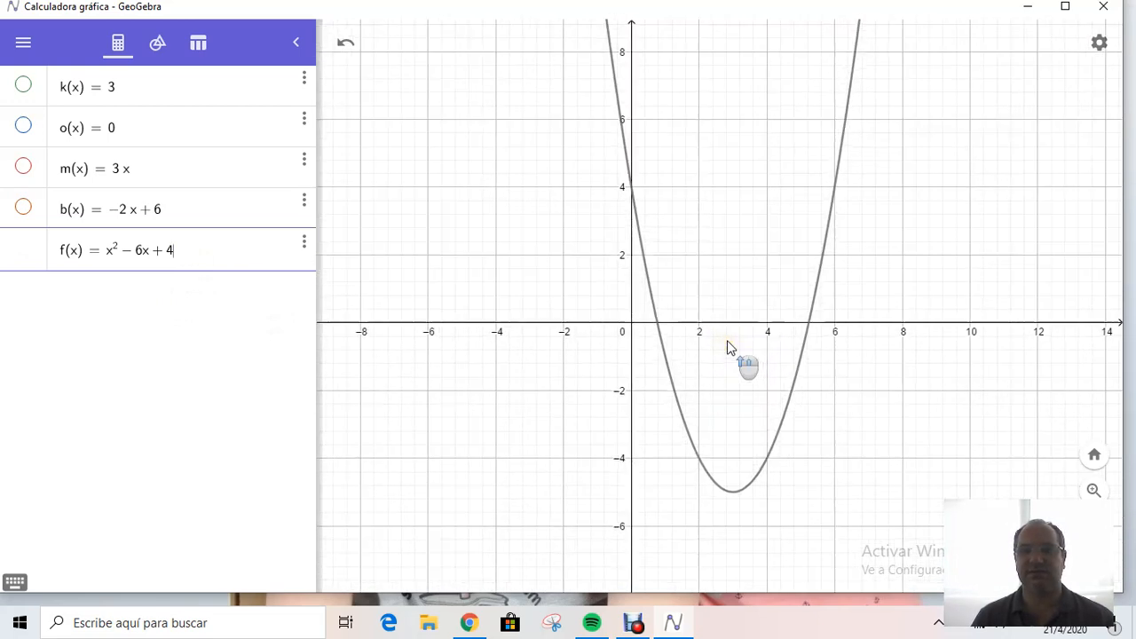
pyautogui.scroll(2, 669, 323)
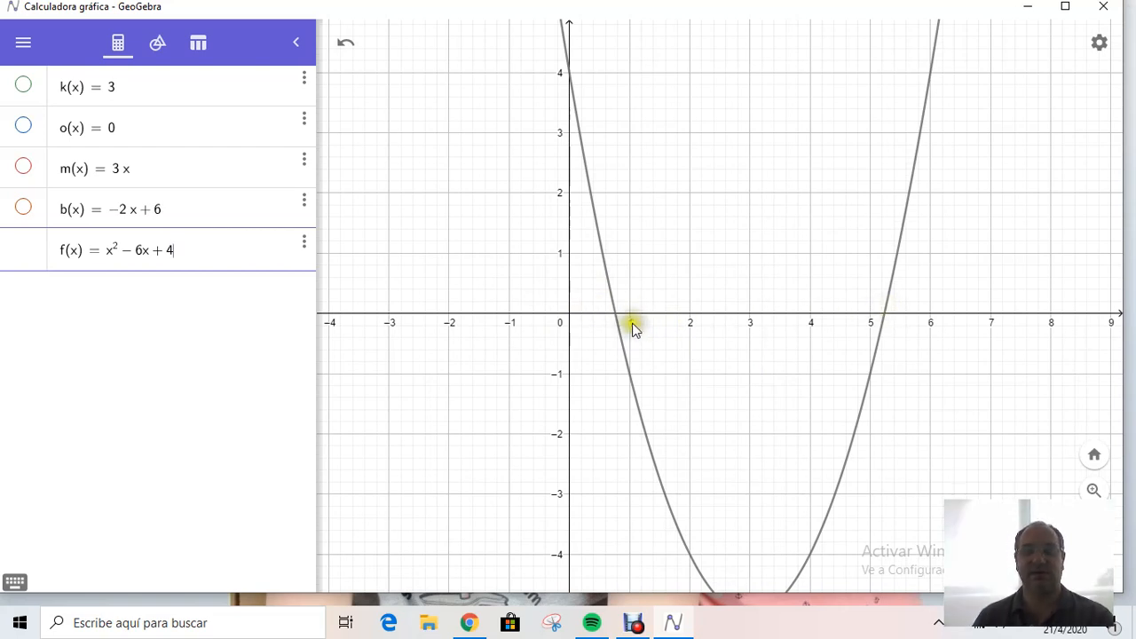
pyautogui.moveTo(731, 417); pyautogui.dragTo(710, 365)
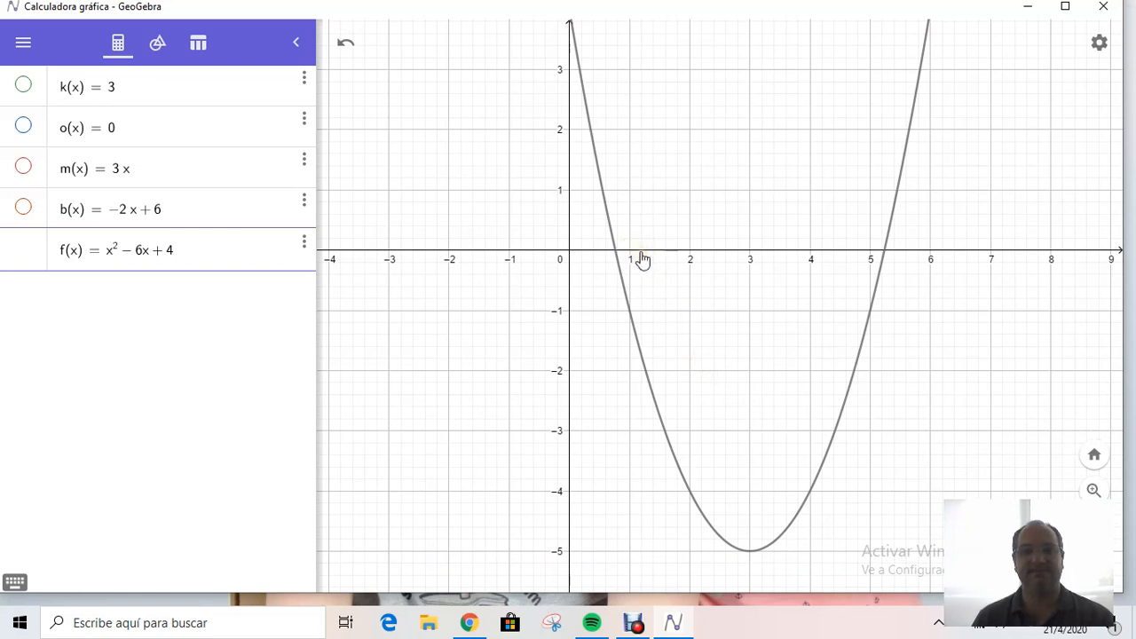
pyautogui.moveTo(647, 122); pyautogui.dragTo(669, 253)
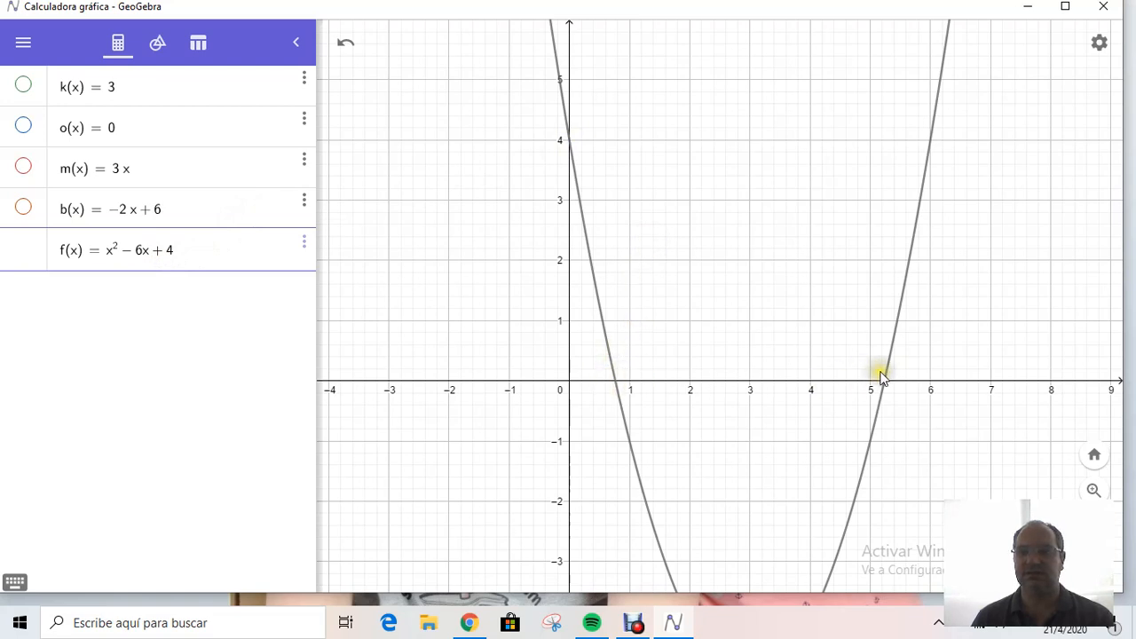
pyautogui.scroll(-3, 723, 286)
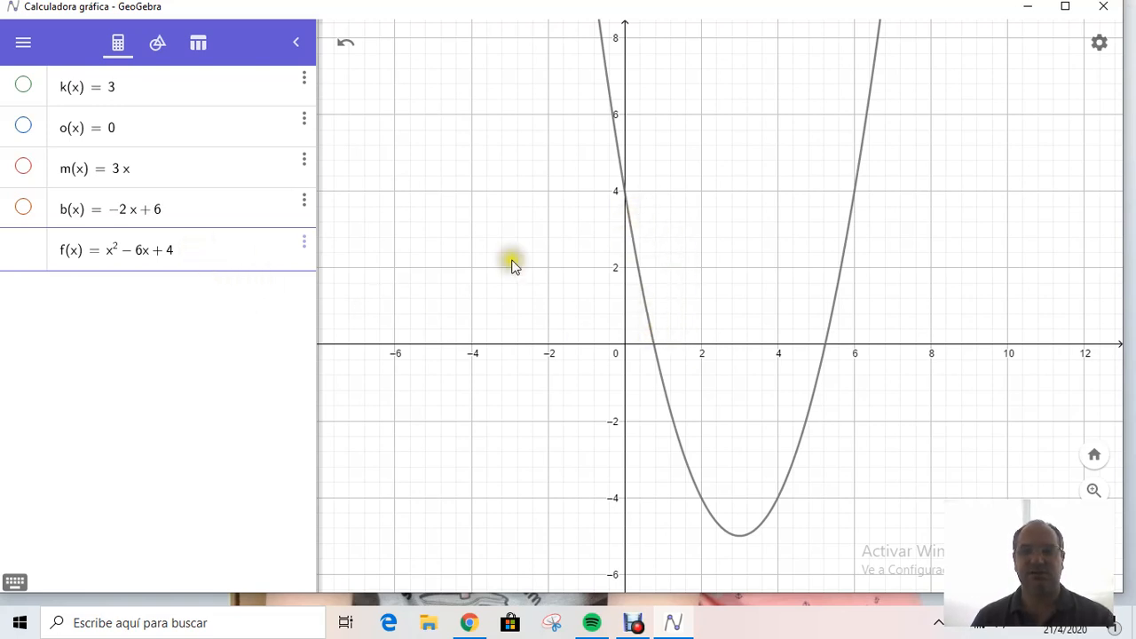
pyautogui.click(184, 255)
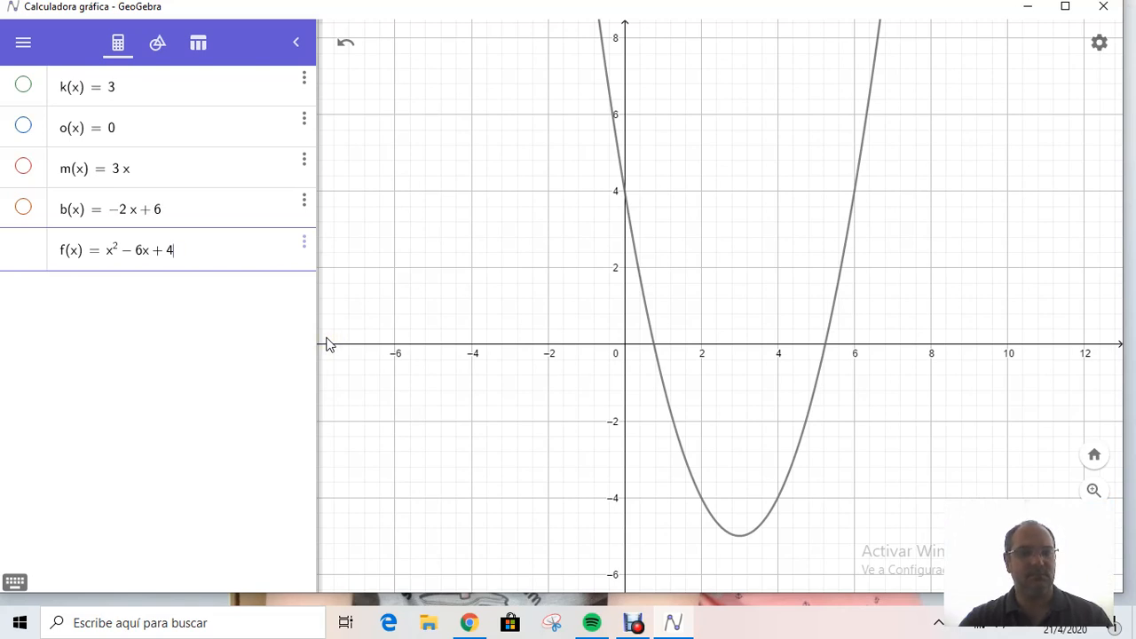
pyautogui.press('BackSpace')
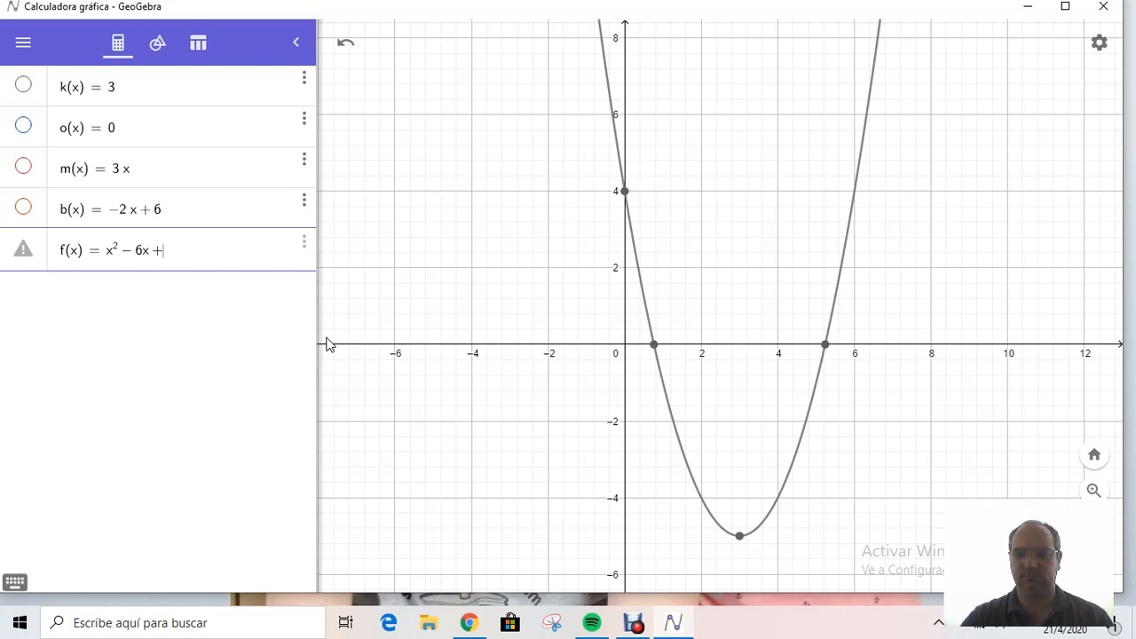
pyautogui.write('9')
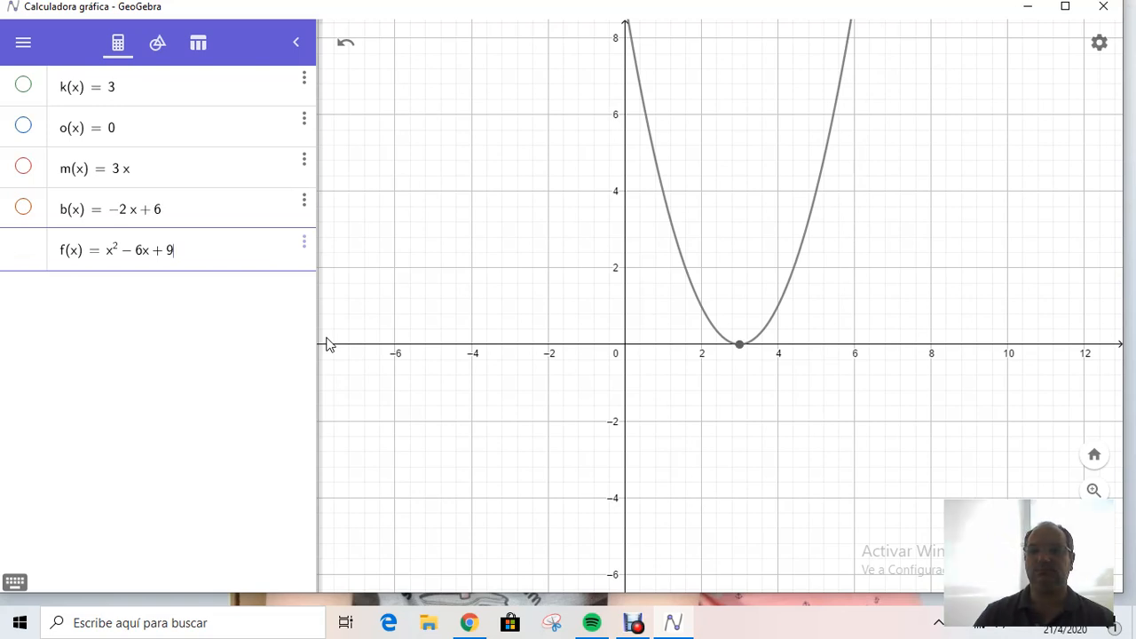
# Examine the graph of f(x) = x^2 - 6x + 9 around its vertex, checking how it meets the x-axis
pyautogui.scroll(5, 787, 325)
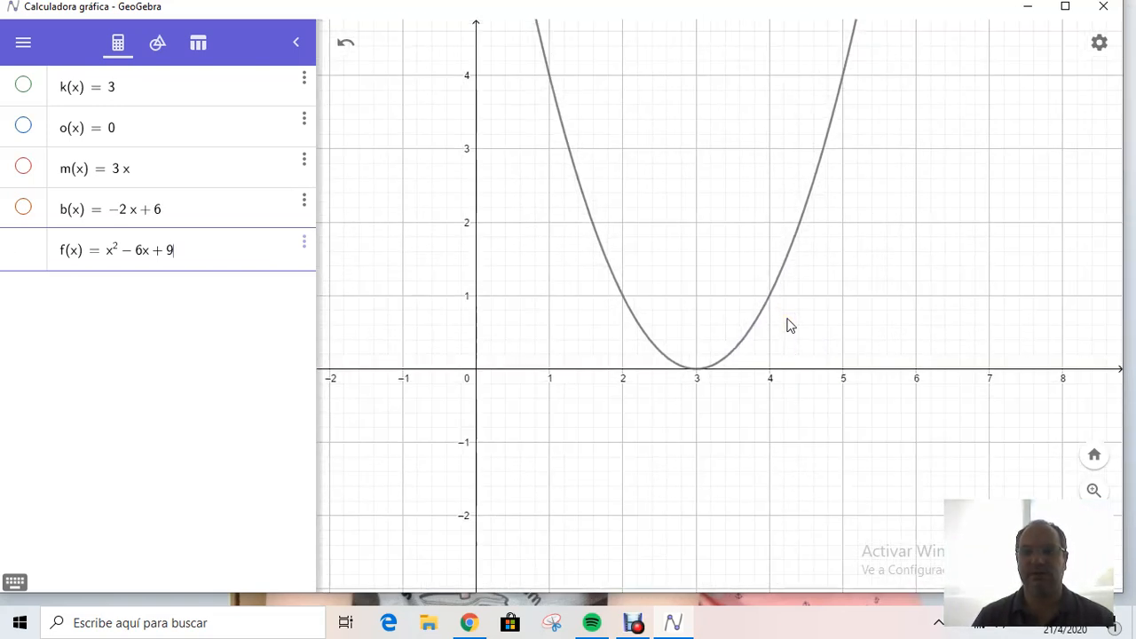
pyautogui.scroll(3, 788, 323)
pyautogui.scroll(1, 788, 321)
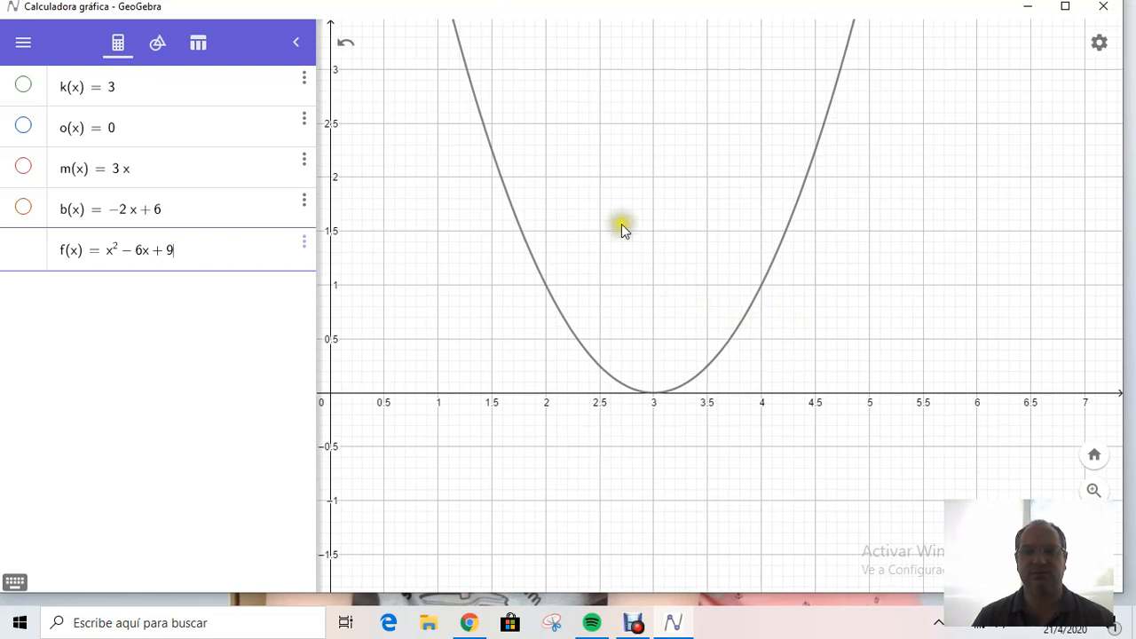
pyautogui.scroll(-5, 615, 191)
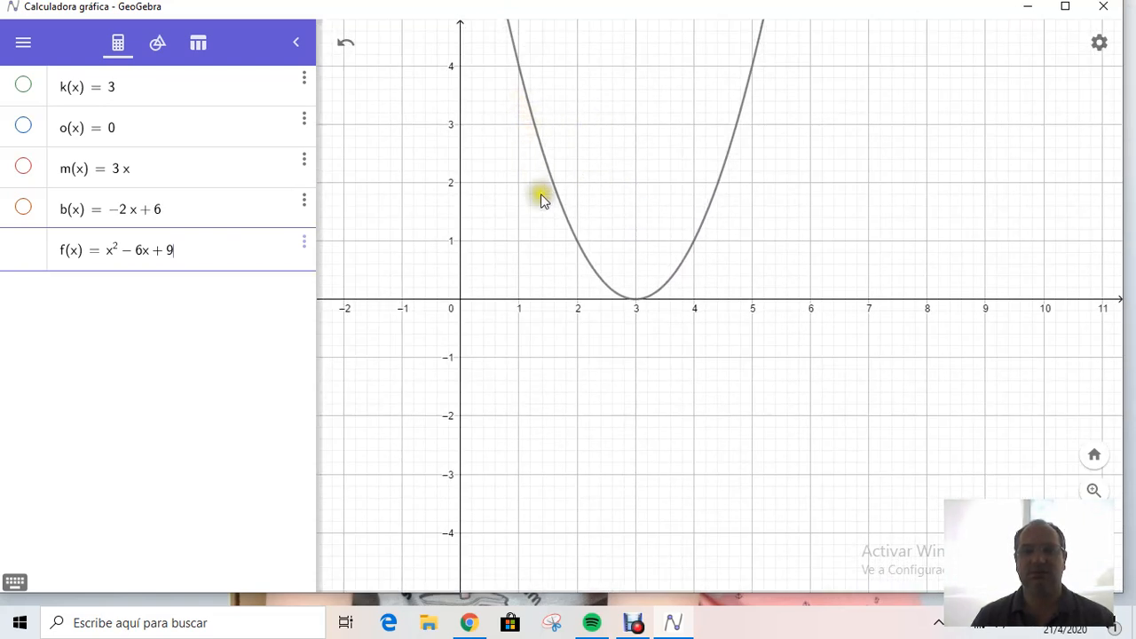
pyautogui.scroll(5, 691, 287)
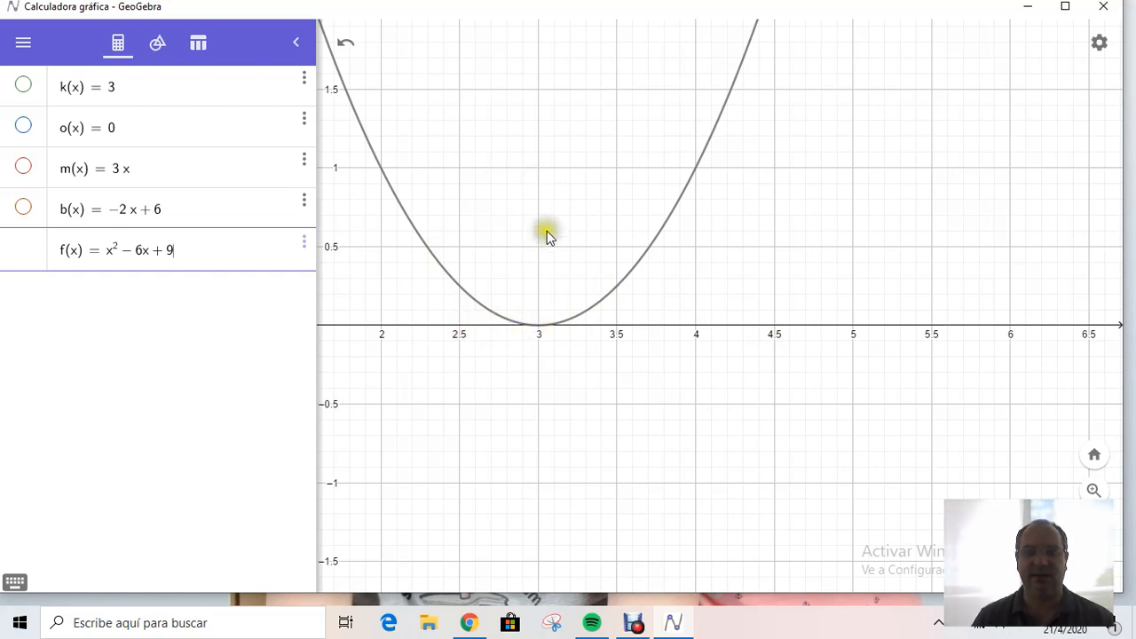
pyautogui.scroll(-2, 548, 275)
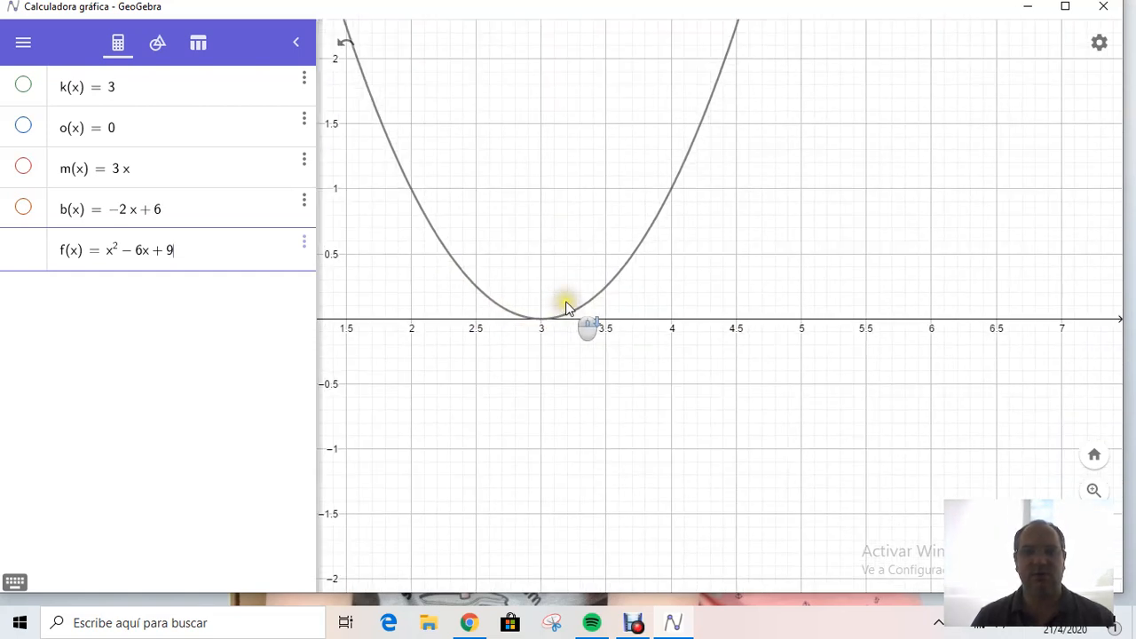
pyautogui.click(542, 317)
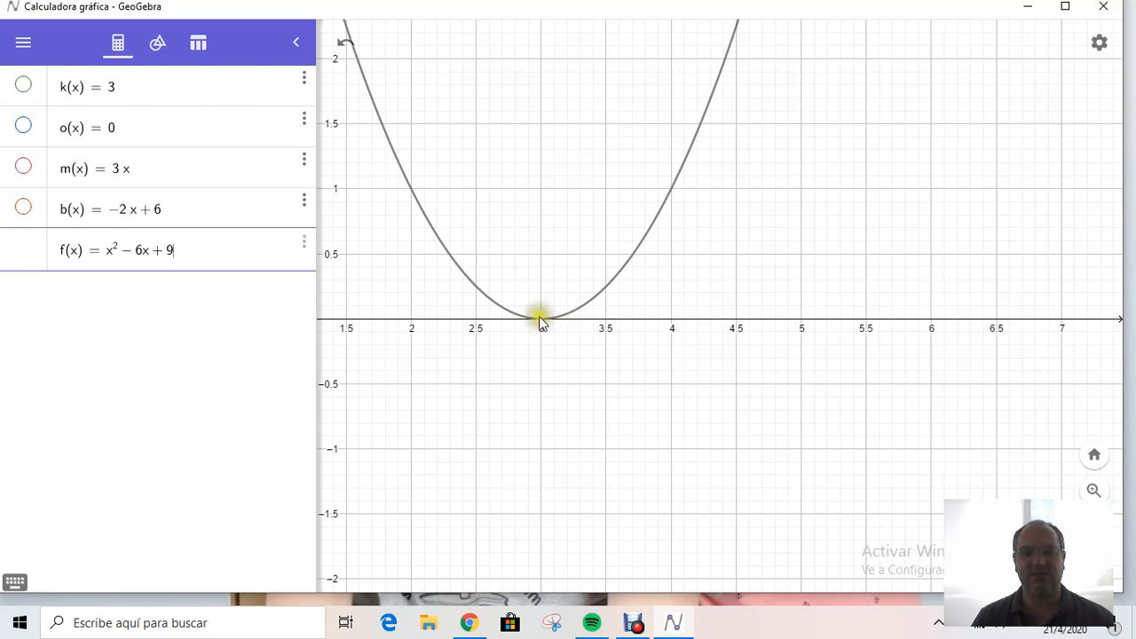
pyautogui.click(542, 310)
pyautogui.click(548, 319)
pyautogui.click(544, 320)
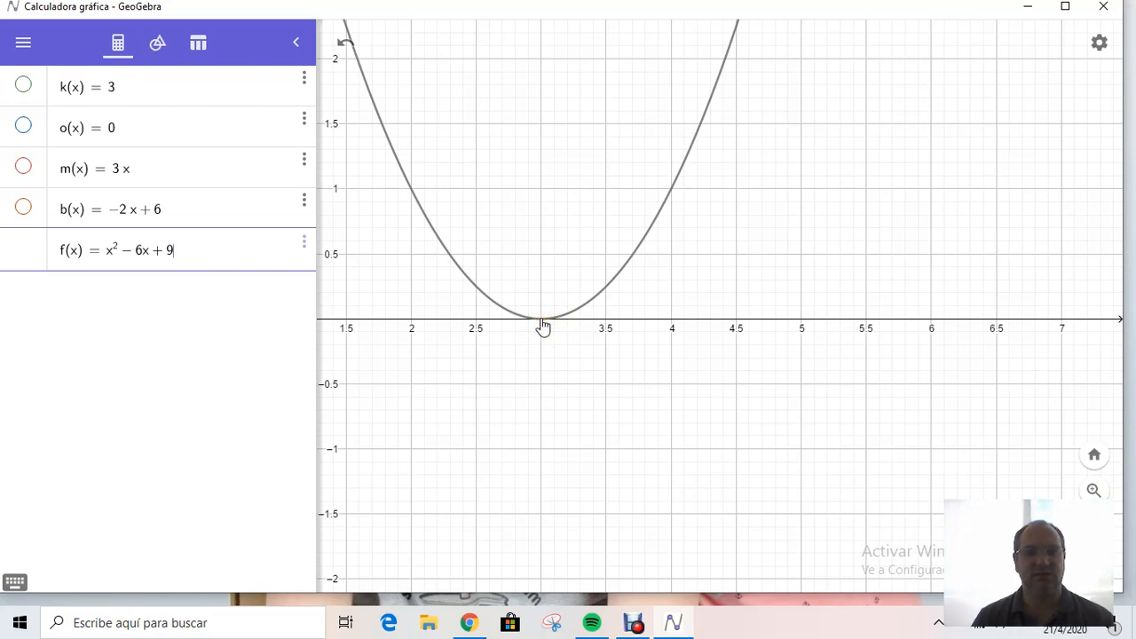
# Inspect the place near x = 3 where the parabola of f(x) meets the x-axis
pyautogui.click(537, 322)
pyautogui.click(540, 322)
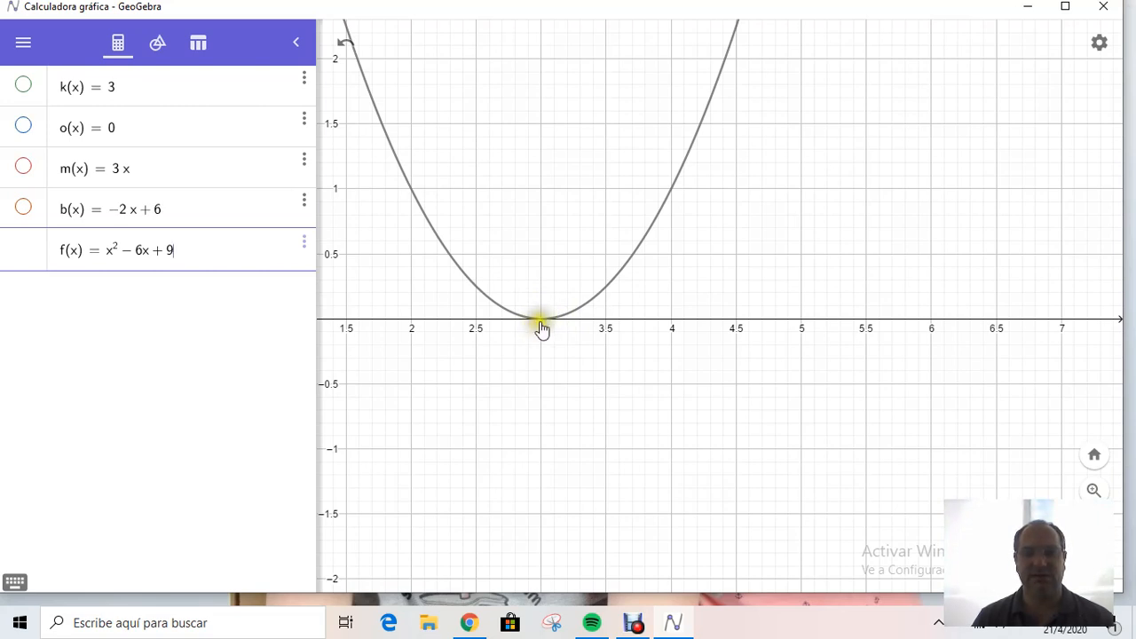
pyautogui.click(540, 321)
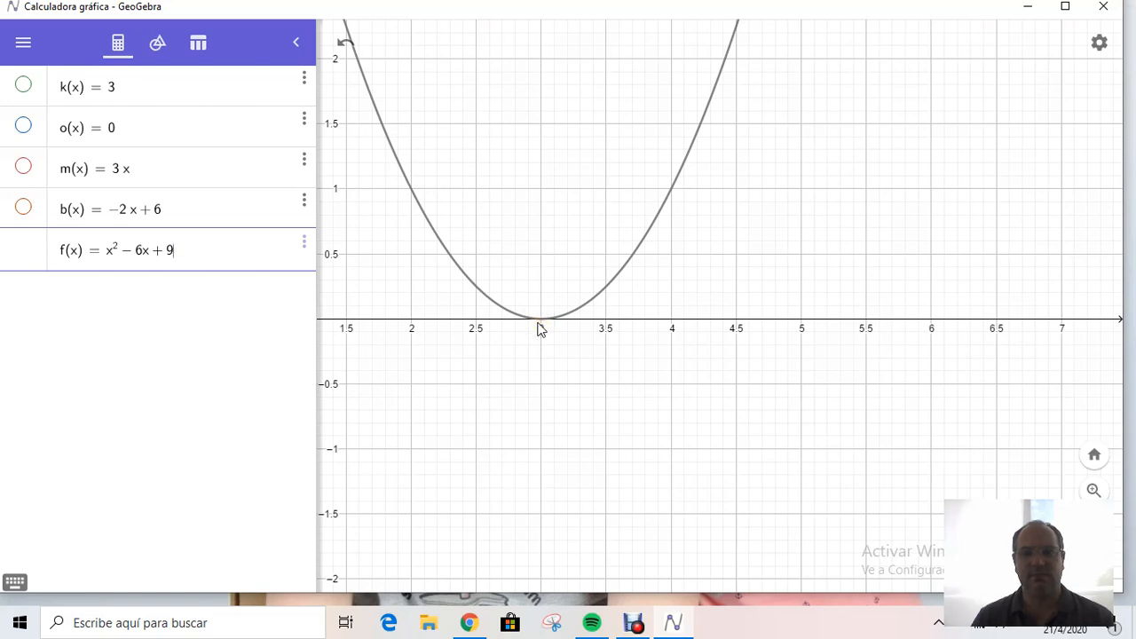
pyautogui.scroll(-1, 569, 336)
pyautogui.click(501, 346)
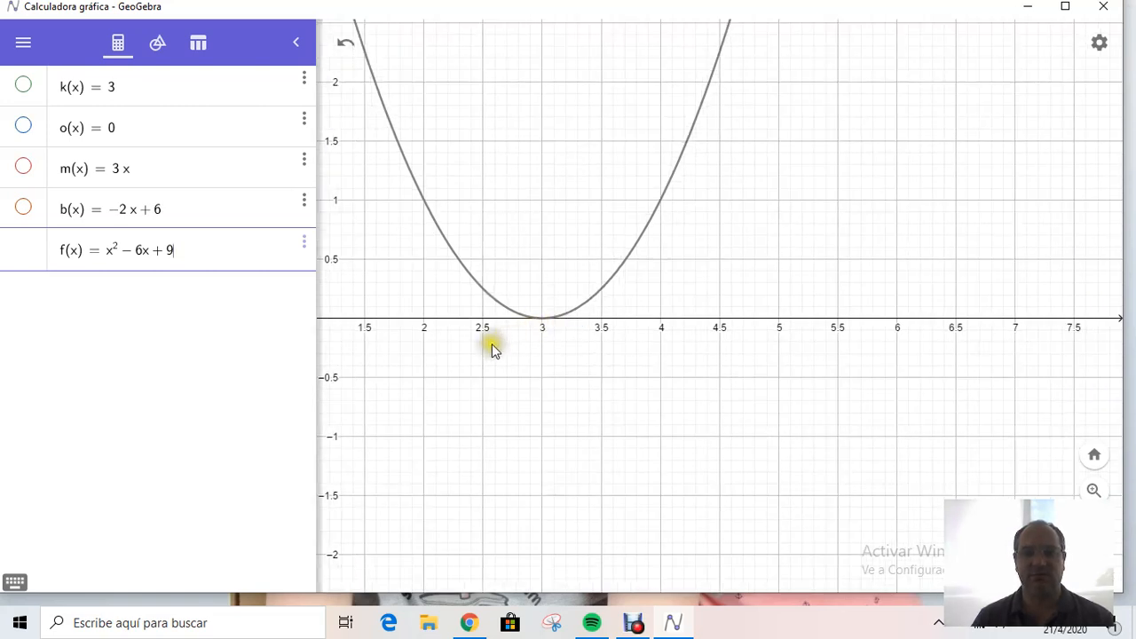
pyautogui.moveTo(468, 346); pyautogui.dragTo(584, 355)
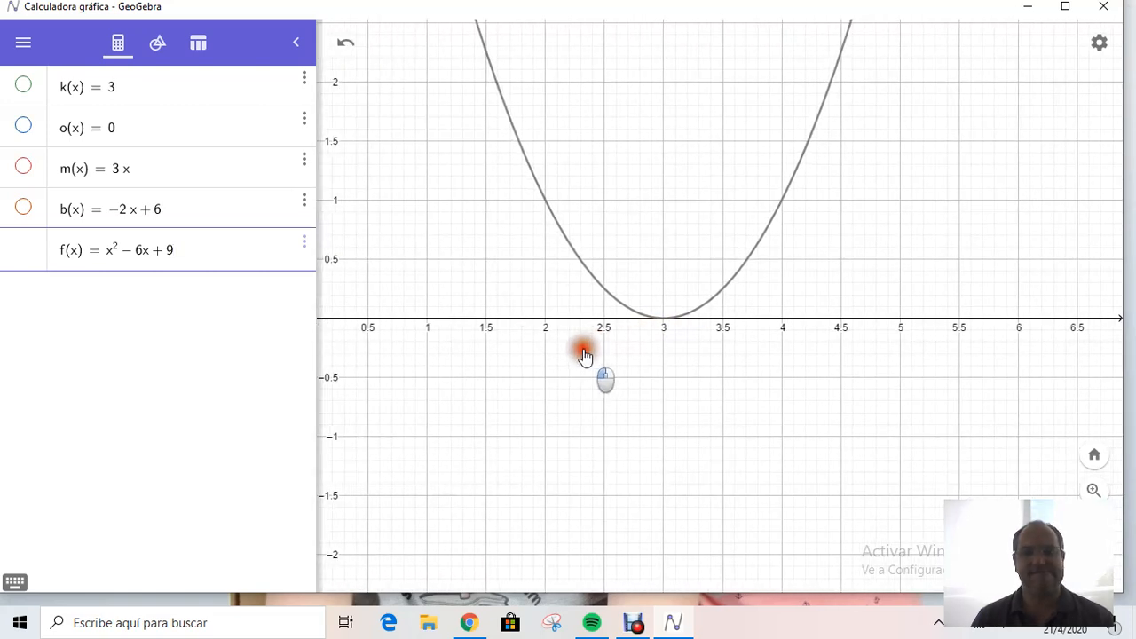
# Try constant terms of 8 and 8.5 in f(x) = x^2 - 6x to compare the parabola's roots
pyautogui.click(197, 253)
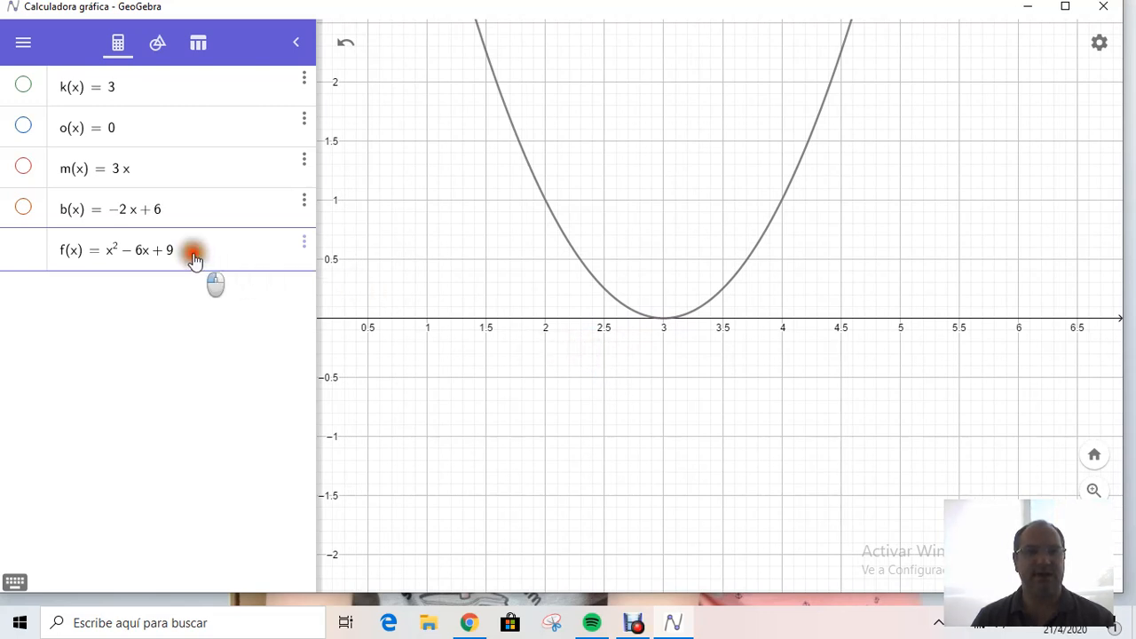
pyautogui.press('BackSpace')
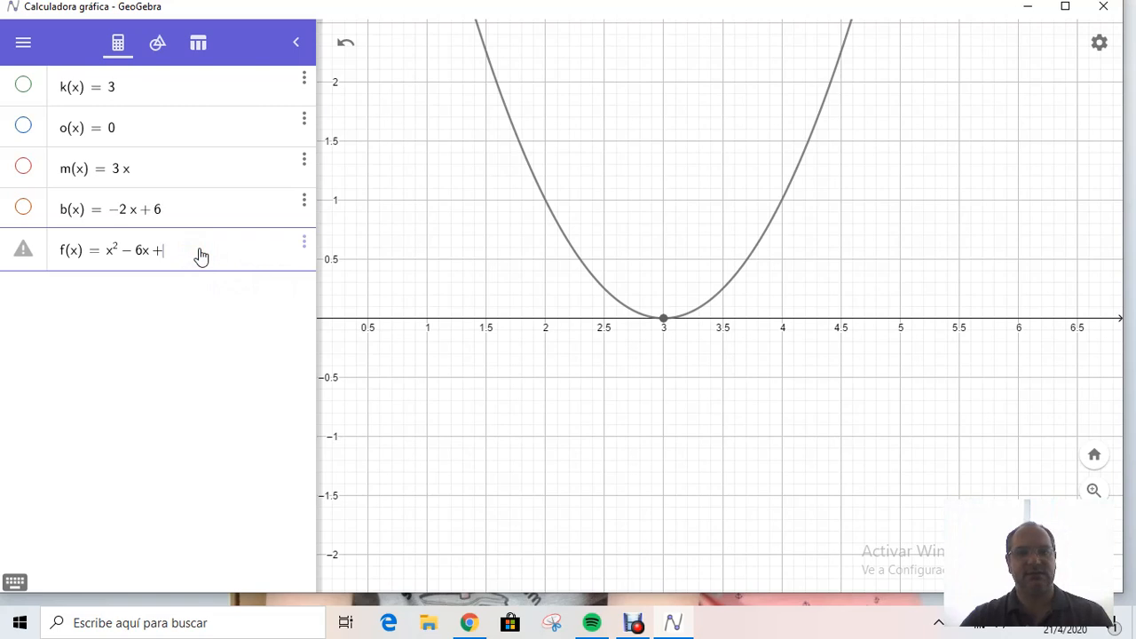
pyautogui.write('8')
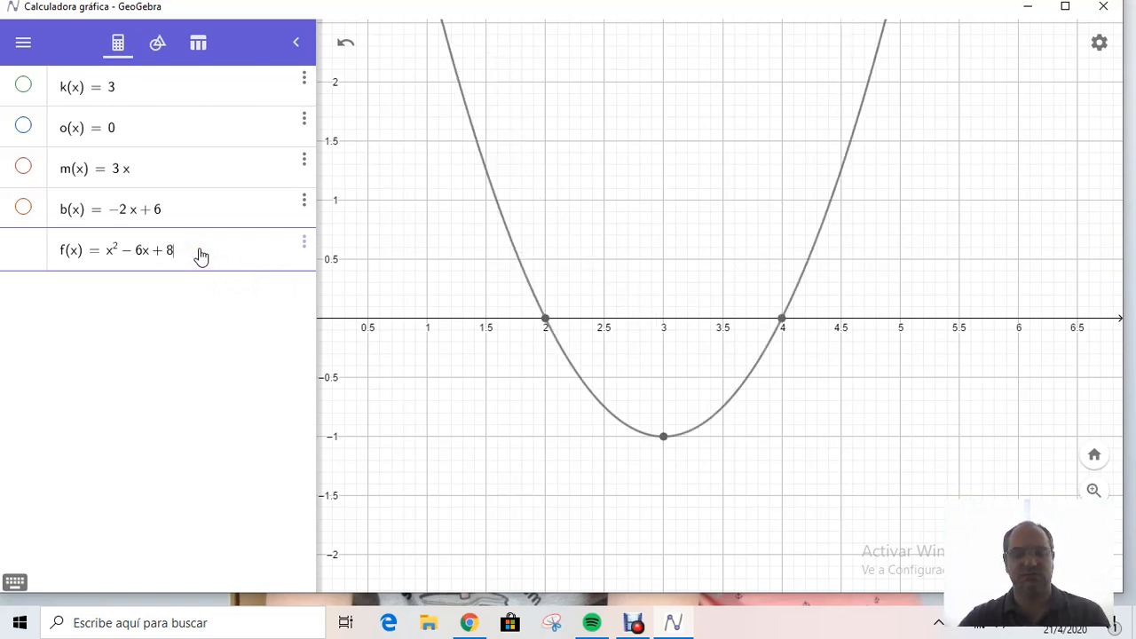
pyautogui.write('.5')
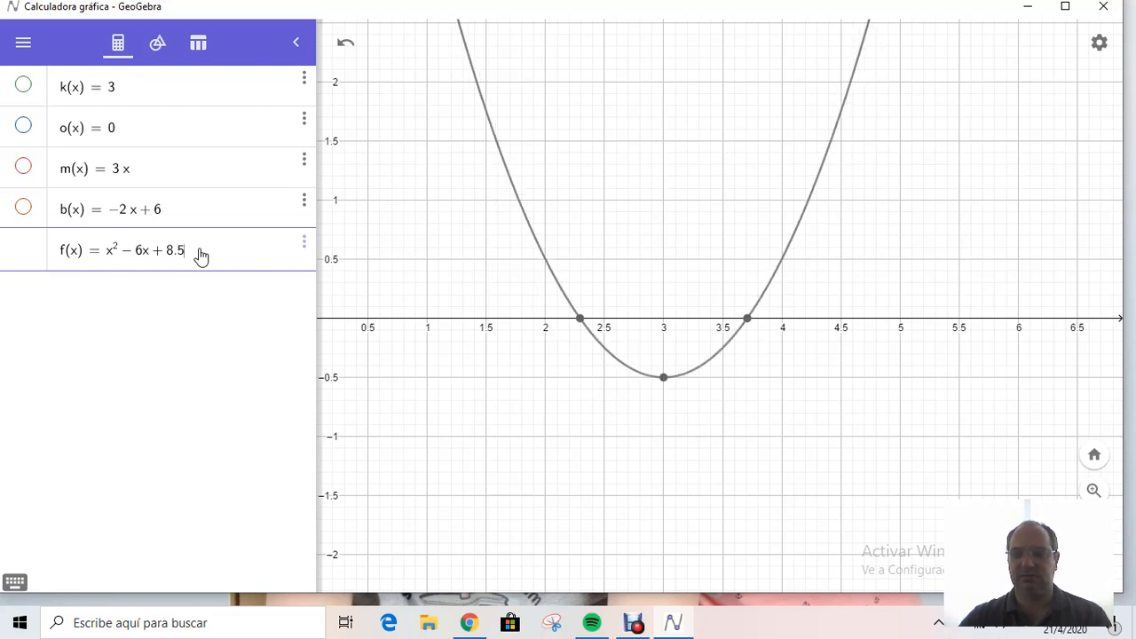
pyautogui.write('9')
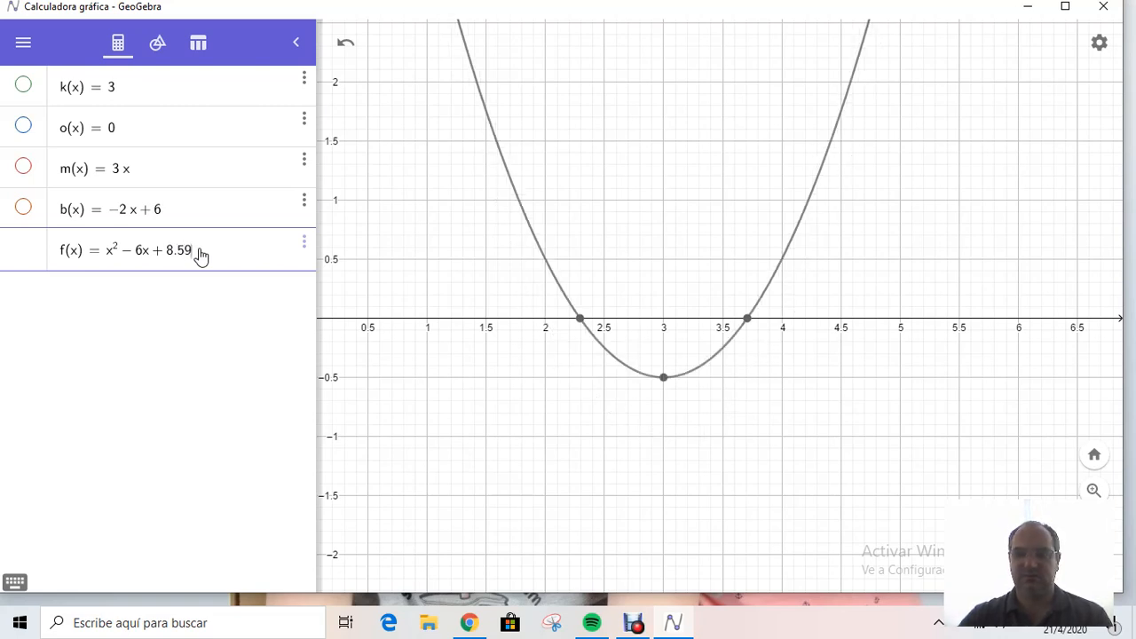
pyautogui.press('BackSpace')
pyautogui.press('BackSpace')
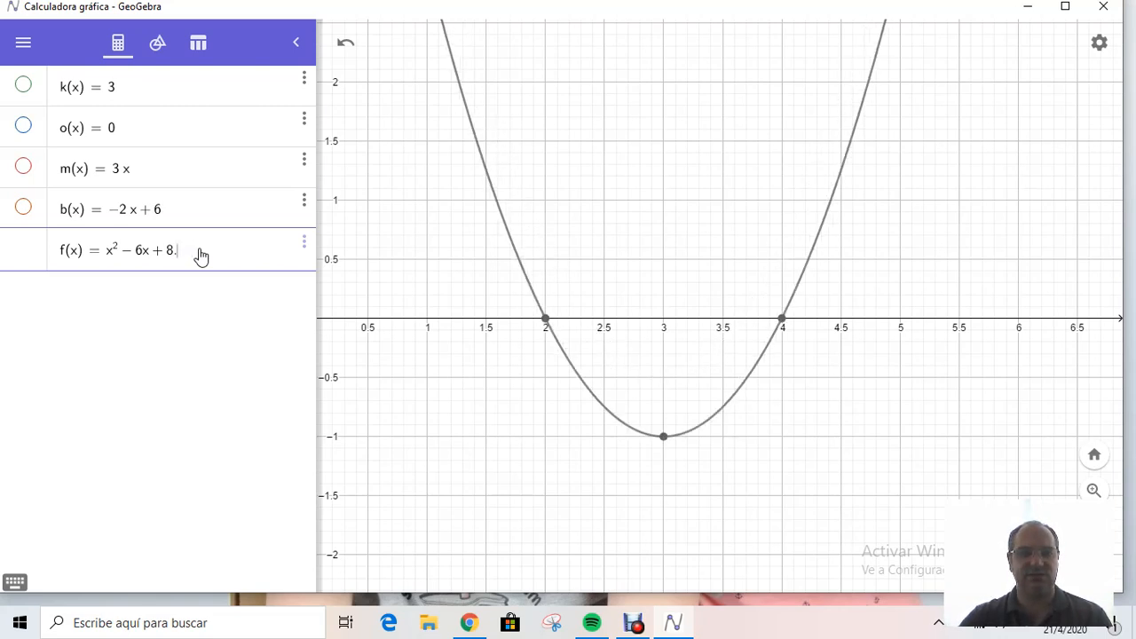
# Bring the constant term of f(x) progressively closer to 9, entering 8.8, 8.9, 8.99, 8.999 and 8.999999999999
pyautogui.write('8')
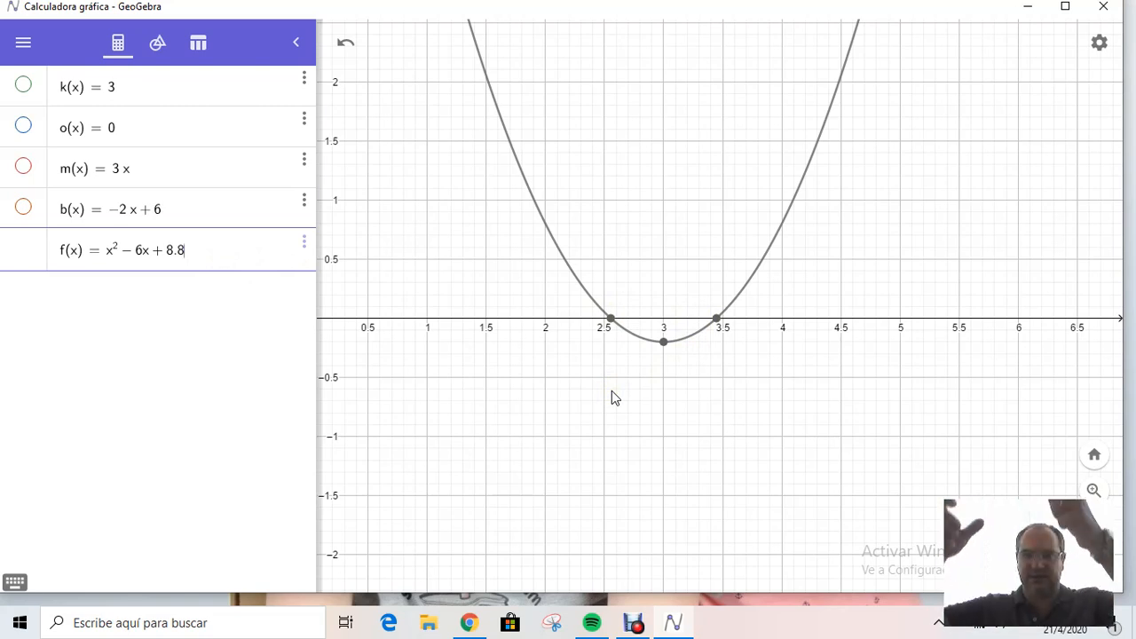
pyautogui.press('BackSpace')
pyautogui.write('9')
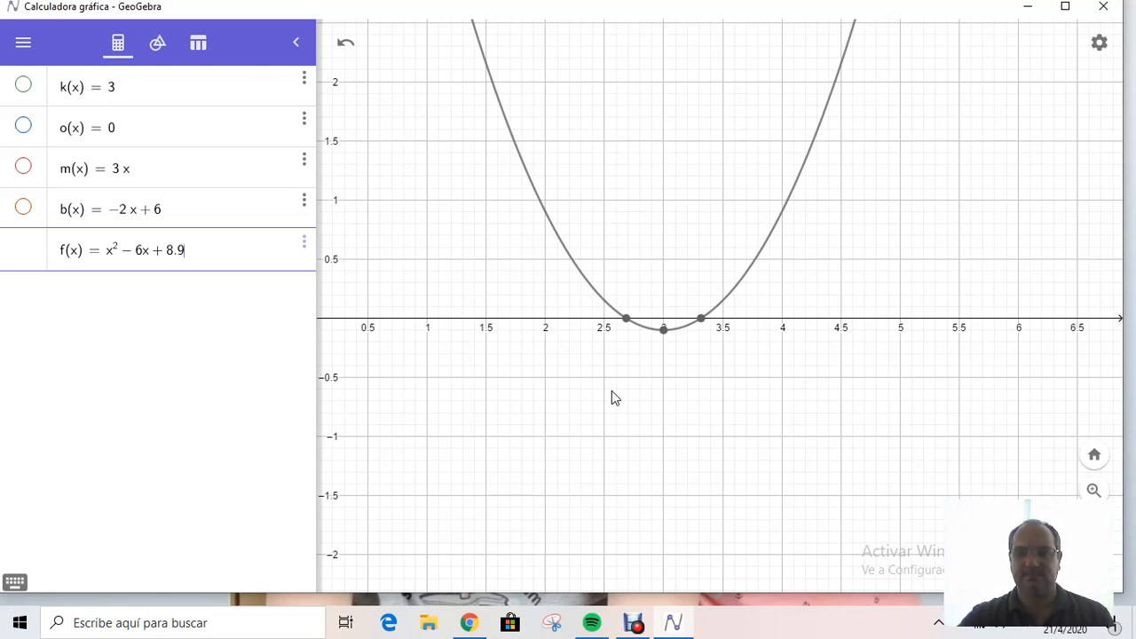
pyautogui.press('BackSpace')
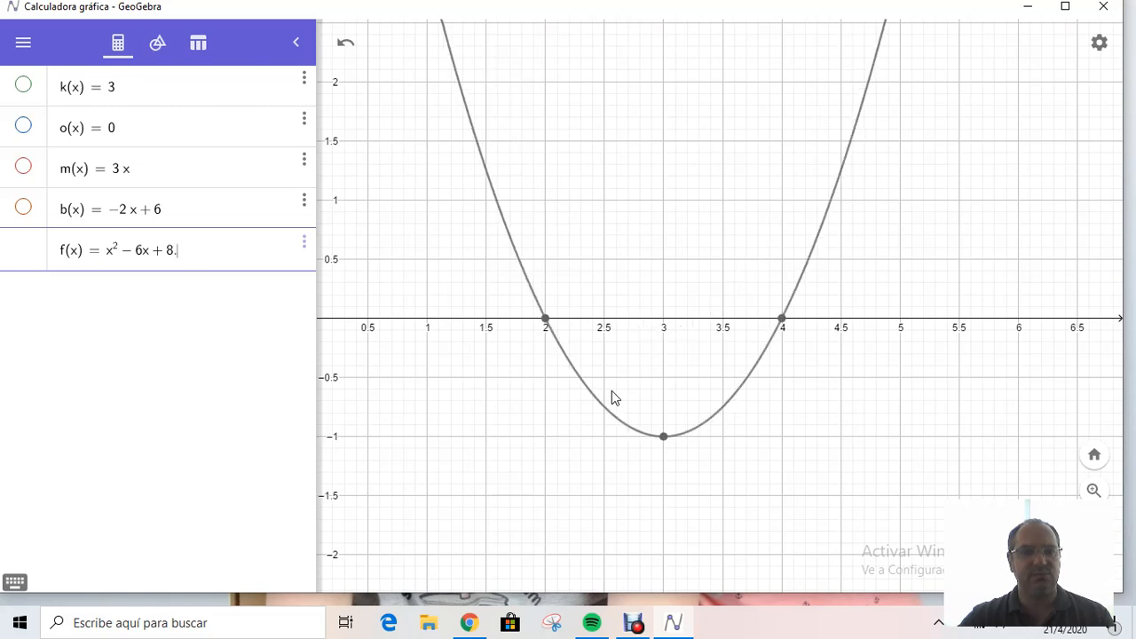
pyautogui.write('99')
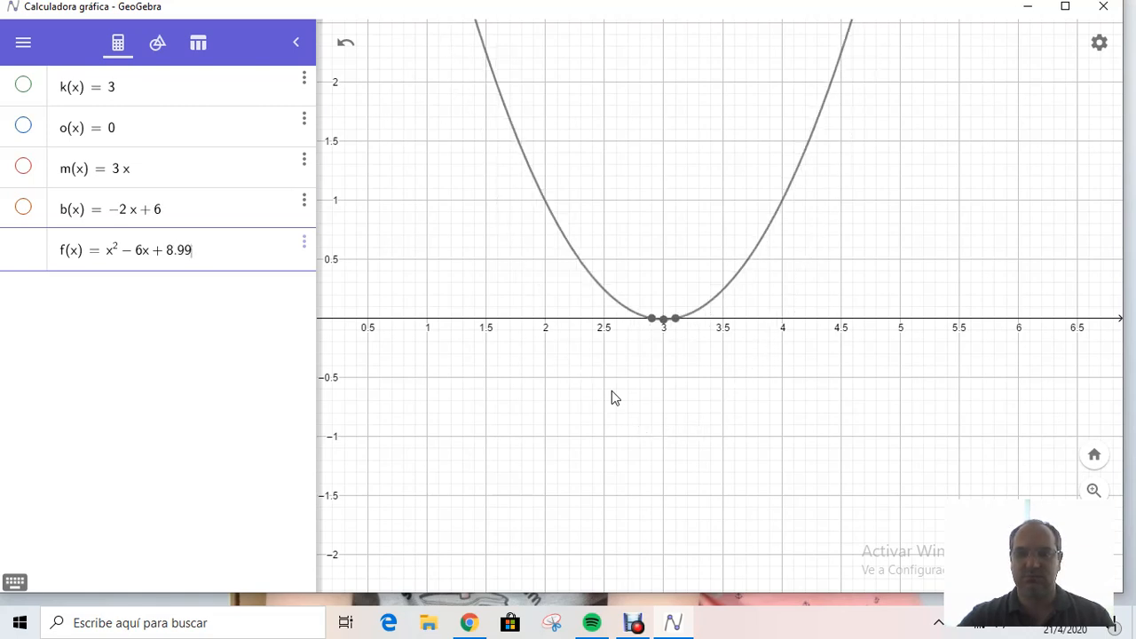
pyautogui.write('99')
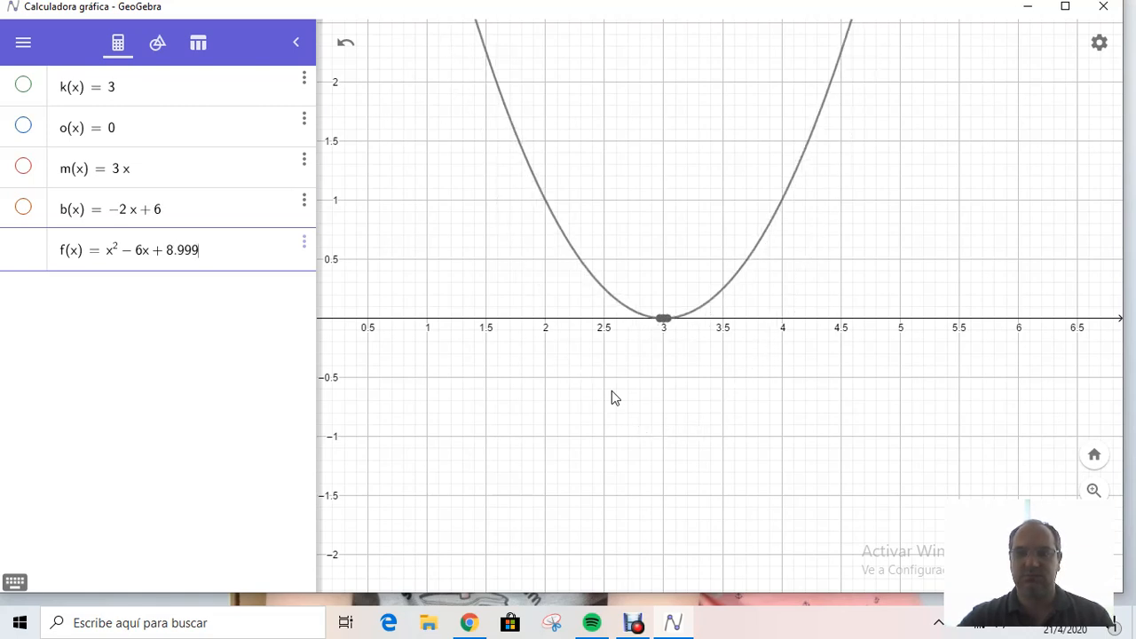
pyautogui.write('9999999')
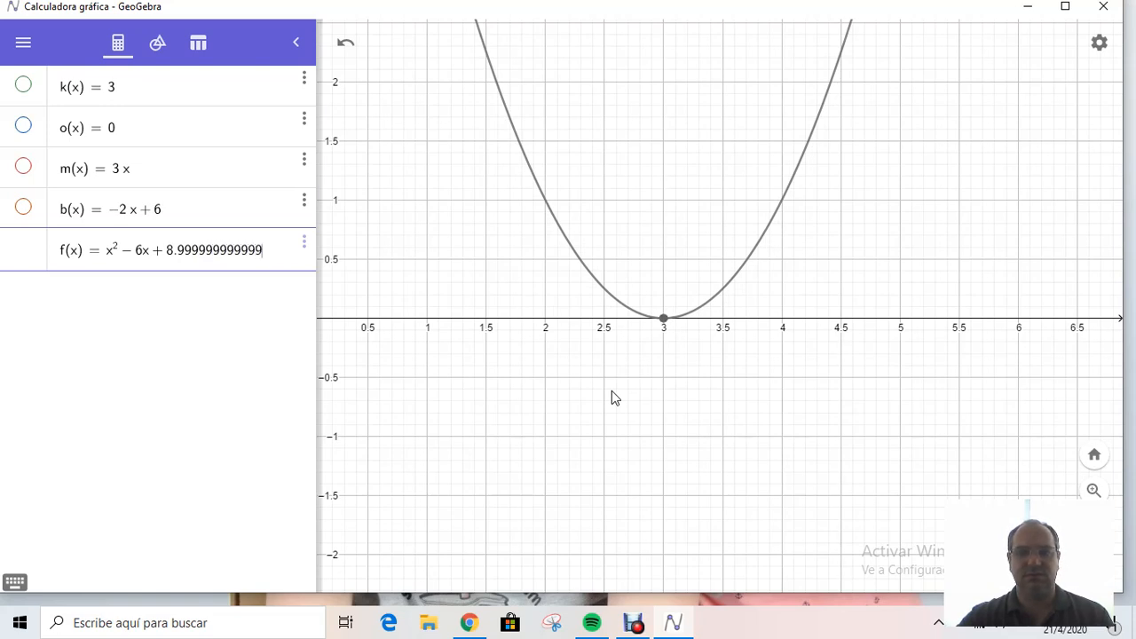
# Replace the long decimal constant term of f(x) with 9
pyautogui.press('BackSpace')
pyautogui.press('BackSpace')
pyautogui.press('BackSpace')
pyautogui.press('BackSpace')
pyautogui.press('BackSpace')
pyautogui.press('BackSpace')
pyautogui.press('BackSpace')
pyautogui.press('BackSpace')
pyautogui.press('BackSpace')
pyautogui.press('BackSpace')
pyautogui.press('BackSpace')
pyautogui.press('BackSpace')
pyautogui.press('BackSpace')
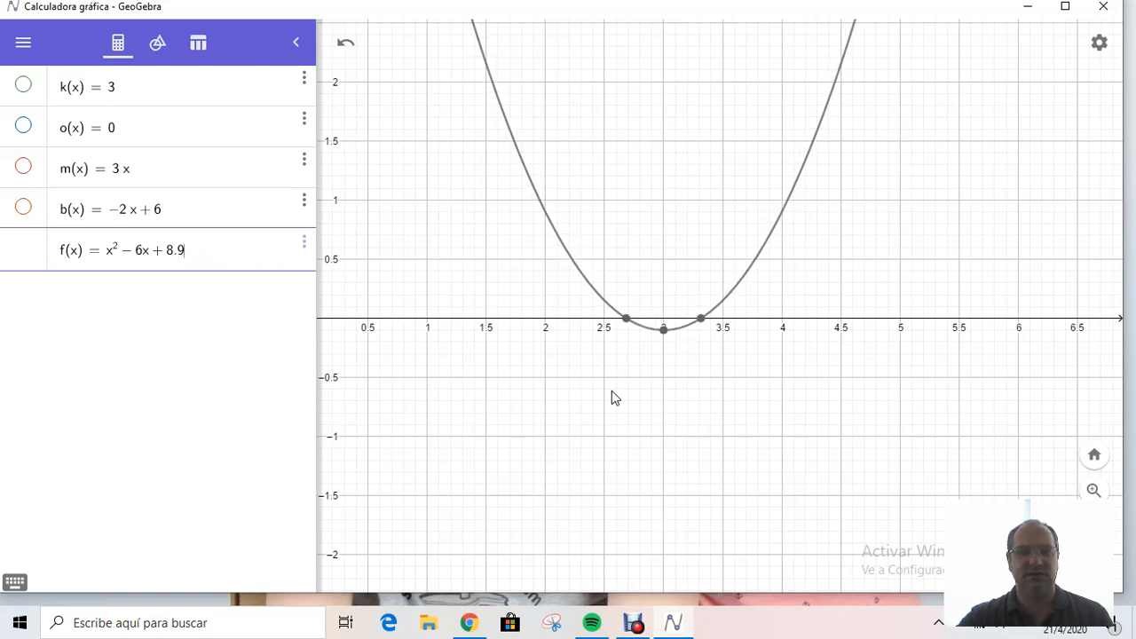
pyautogui.press('BackSpace')
pyautogui.write('9')
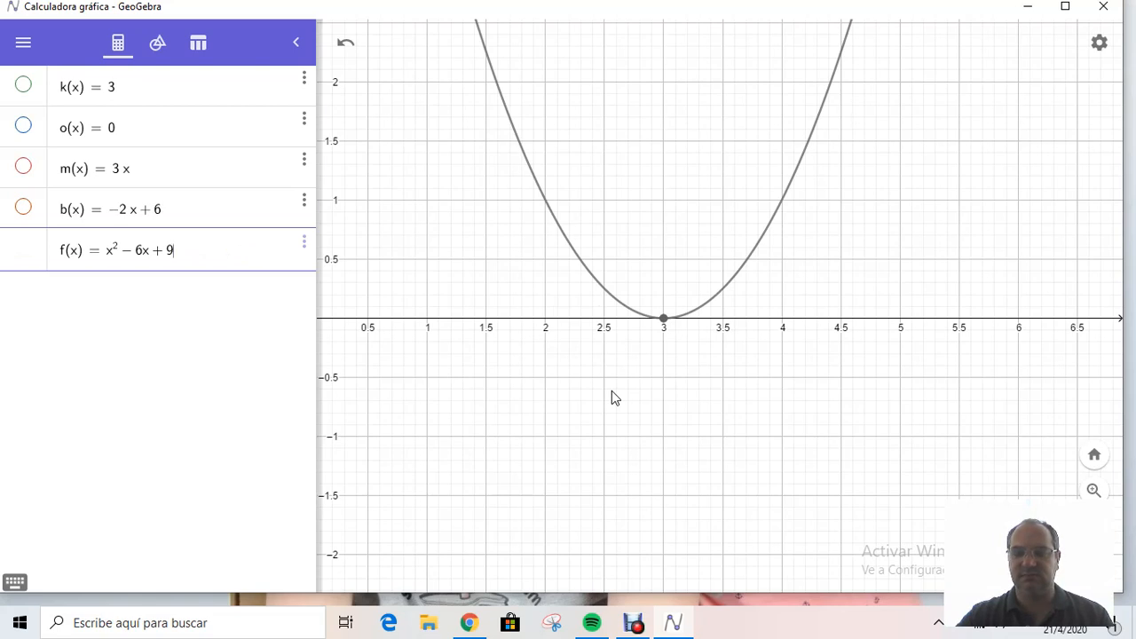
# Raise the constant term of f(x) slightly above 9, trying 9.01 and 9.5
pyautogui.write('.01')
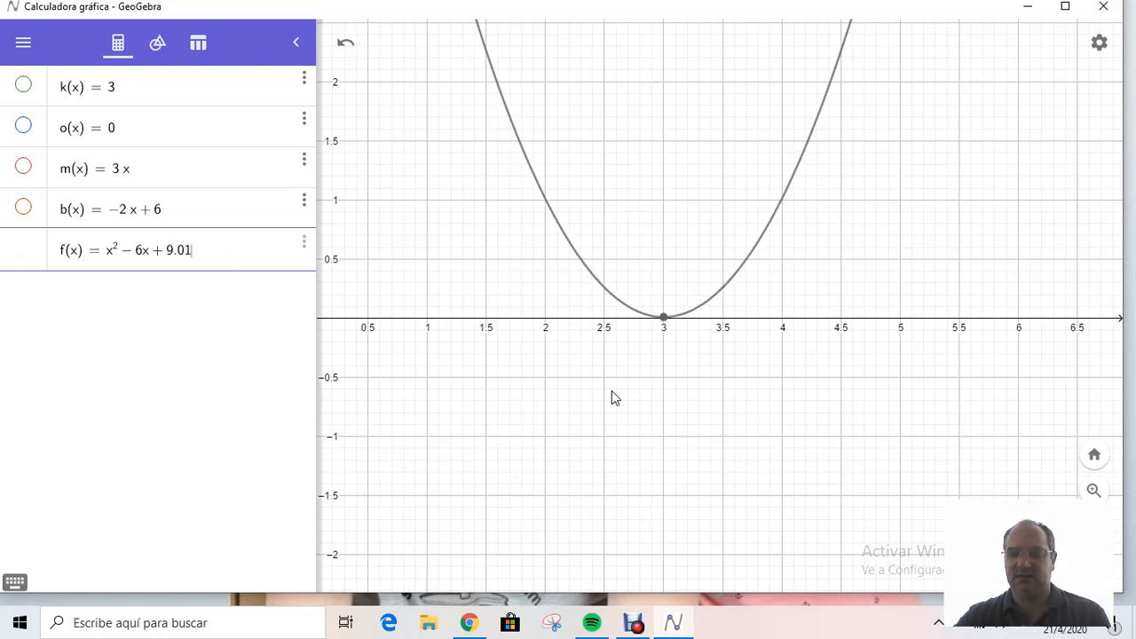
pyautogui.press('BackSpace')
pyautogui.press('BackSpace')
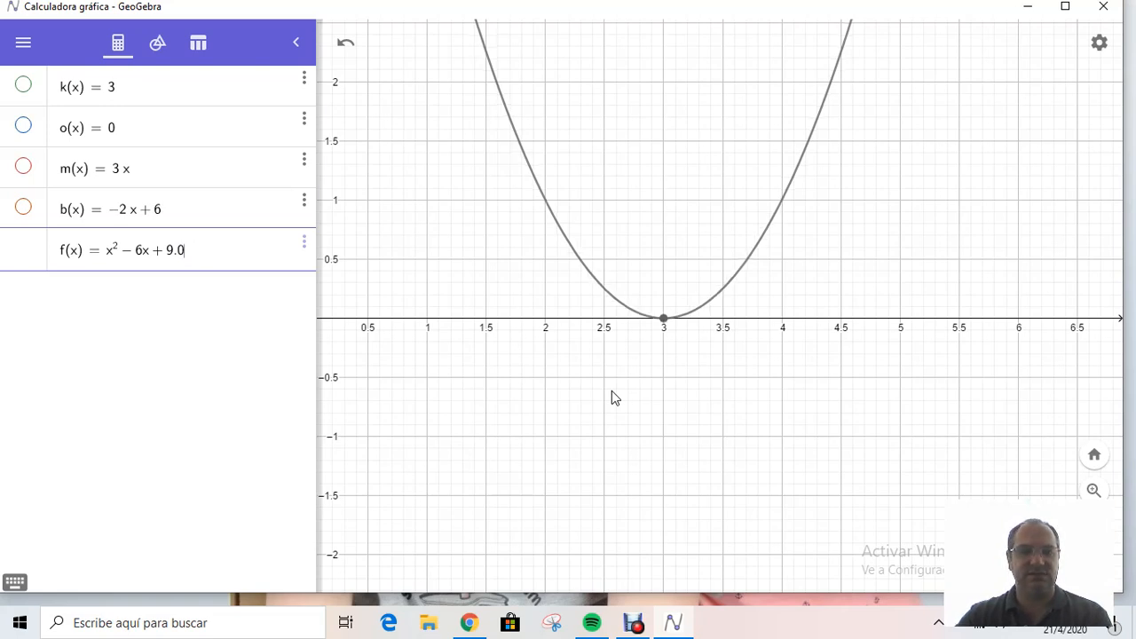
pyautogui.write('5')
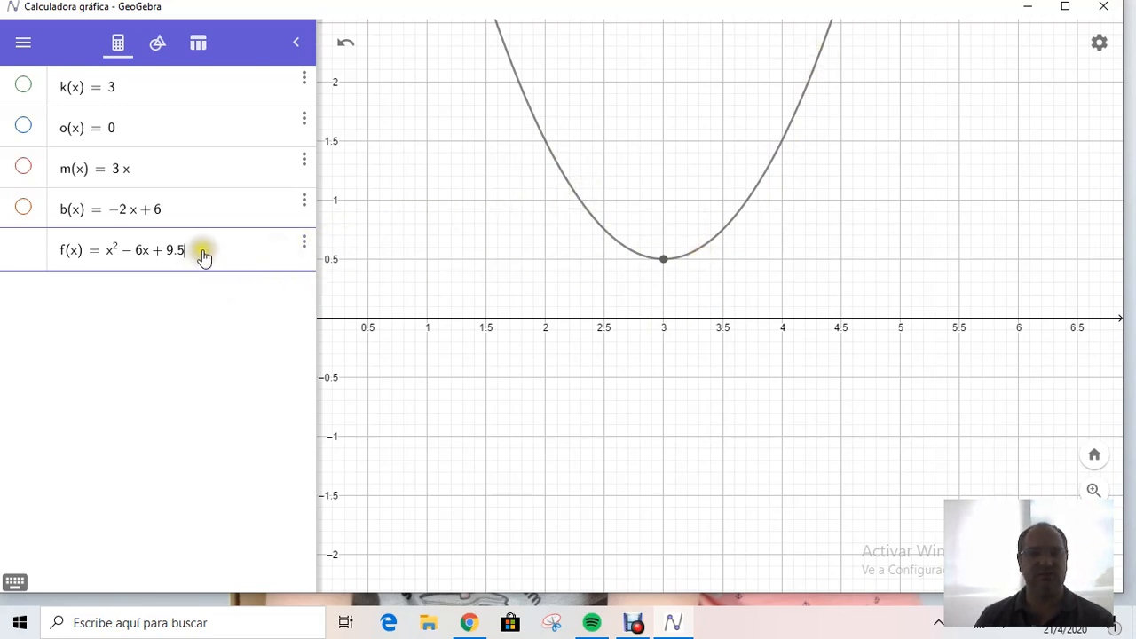
# Clear the expression of f(x) and redefine the function as f(x) = -2x^2 - 4x
pyautogui.press('BackSpace')
pyautogui.press('BackSpace')
pyautogui.press('BackSpace')
pyautogui.press('BackSpace')
pyautogui.press('BackSpace')
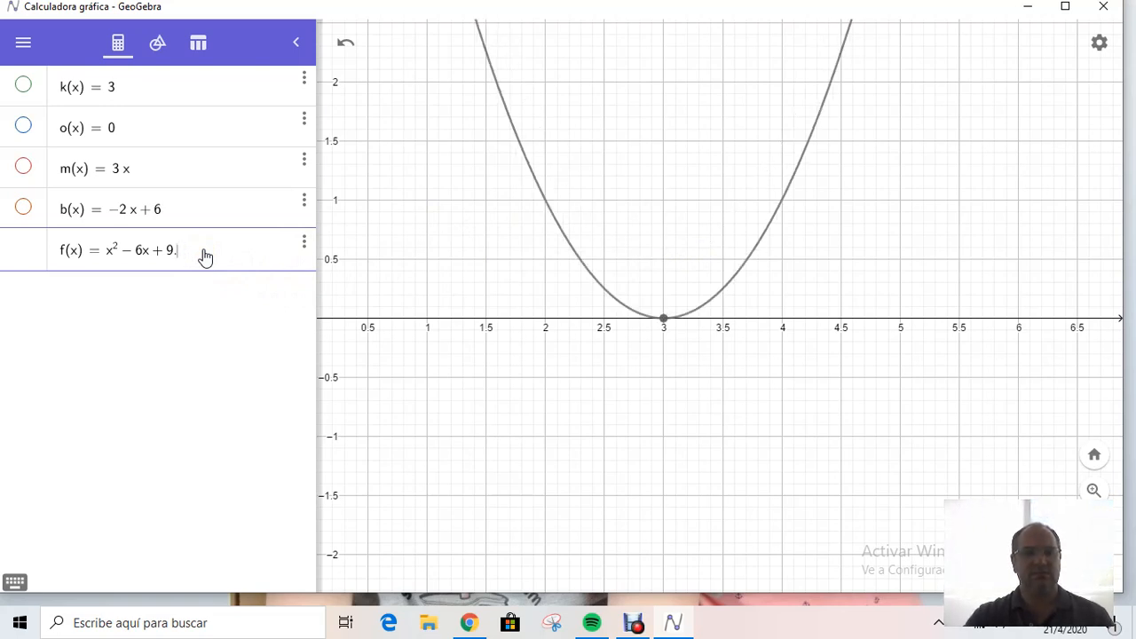
pyautogui.press('BackSpace')
pyautogui.press('BackSpace')
pyautogui.press('BackSpace')
pyautogui.press('BackSpace')
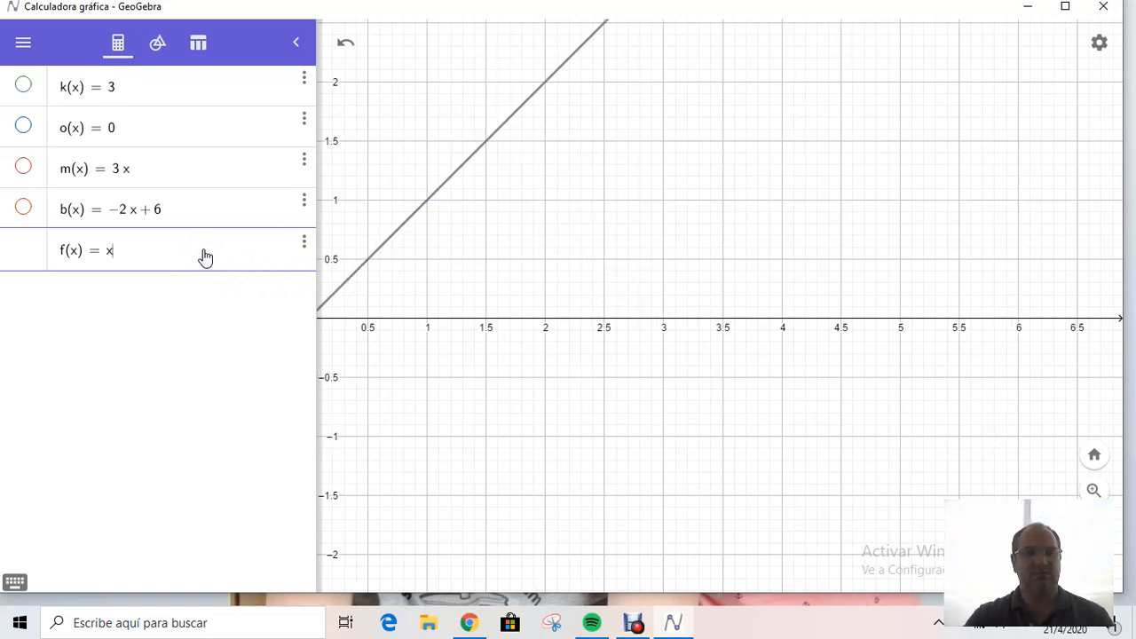
pyautogui.write('-2x')
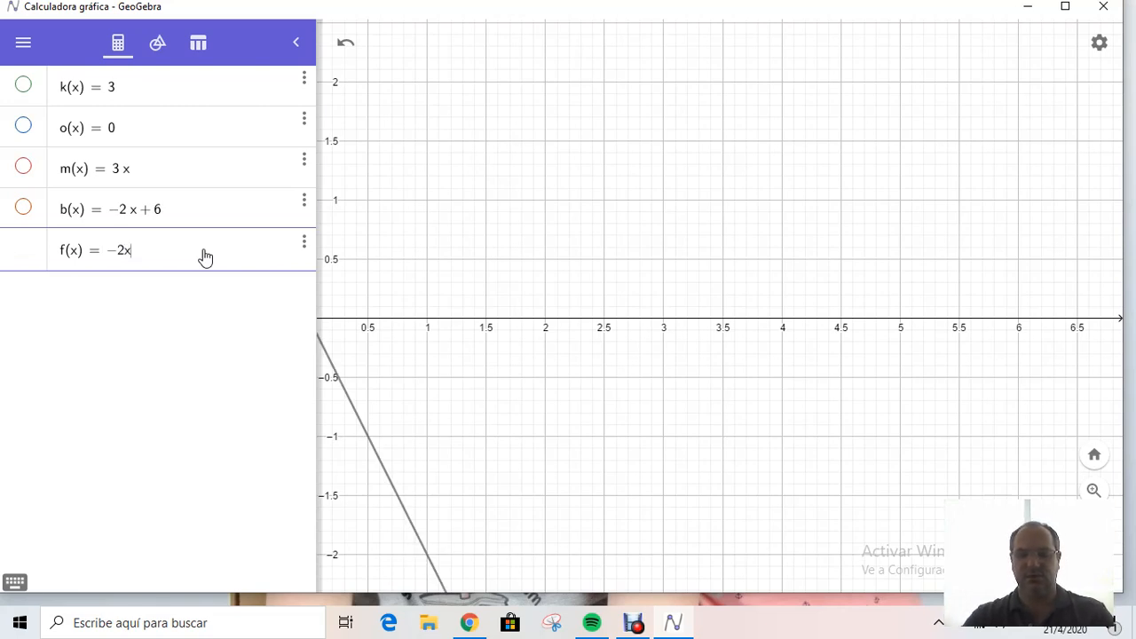
pyautogui.write('~')
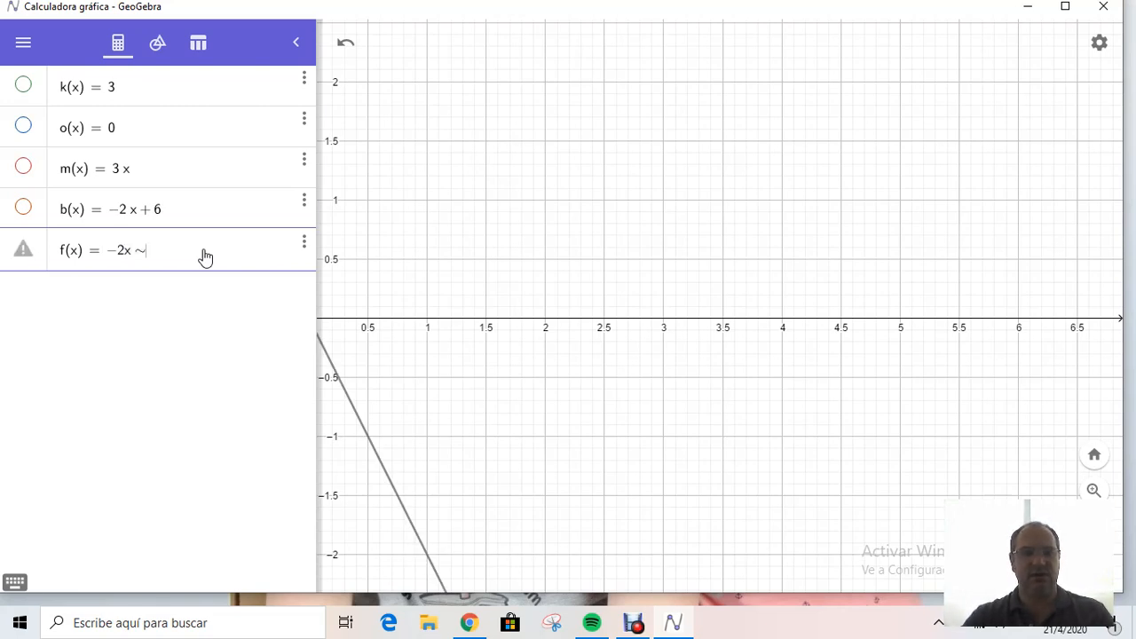
pyautogui.press('BackSpace')
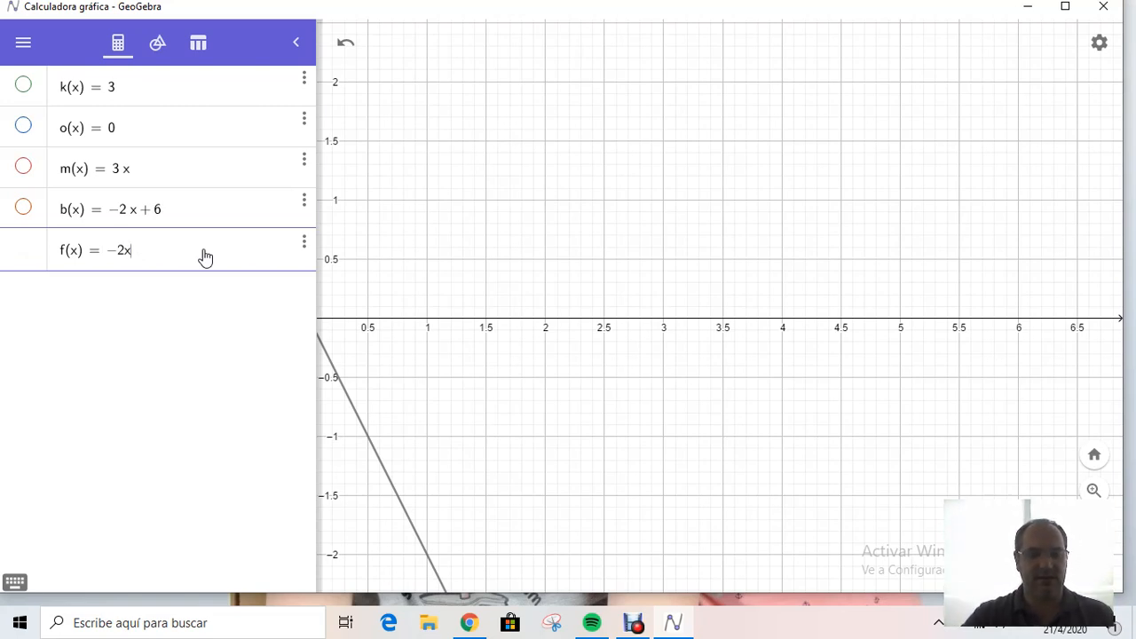
pyautogui.write('^2')
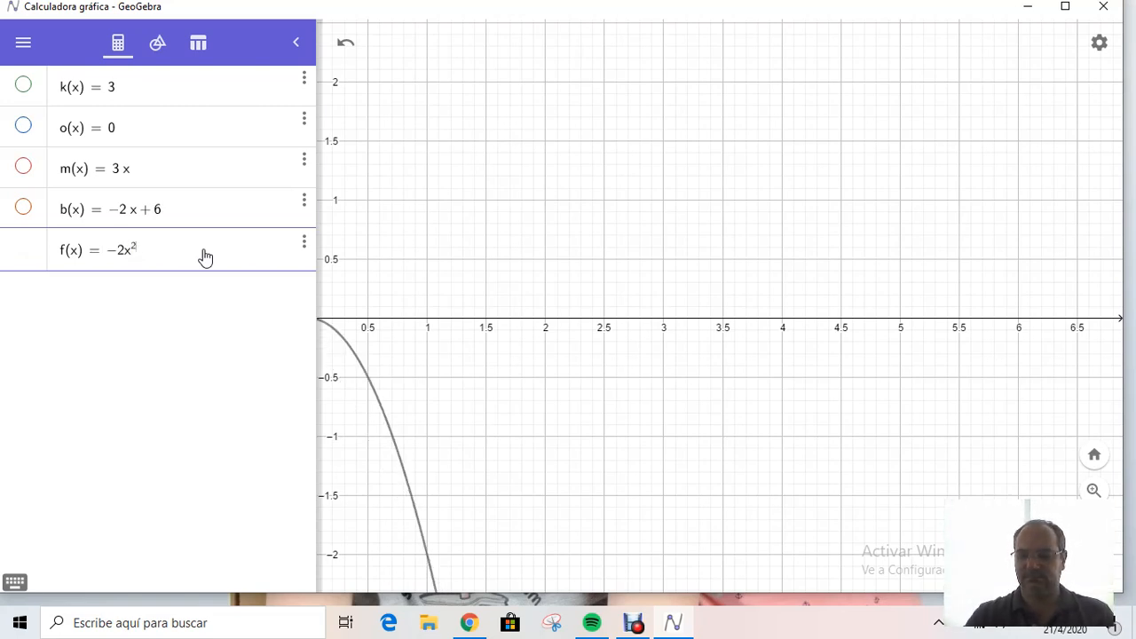
pyautogui.write('-')
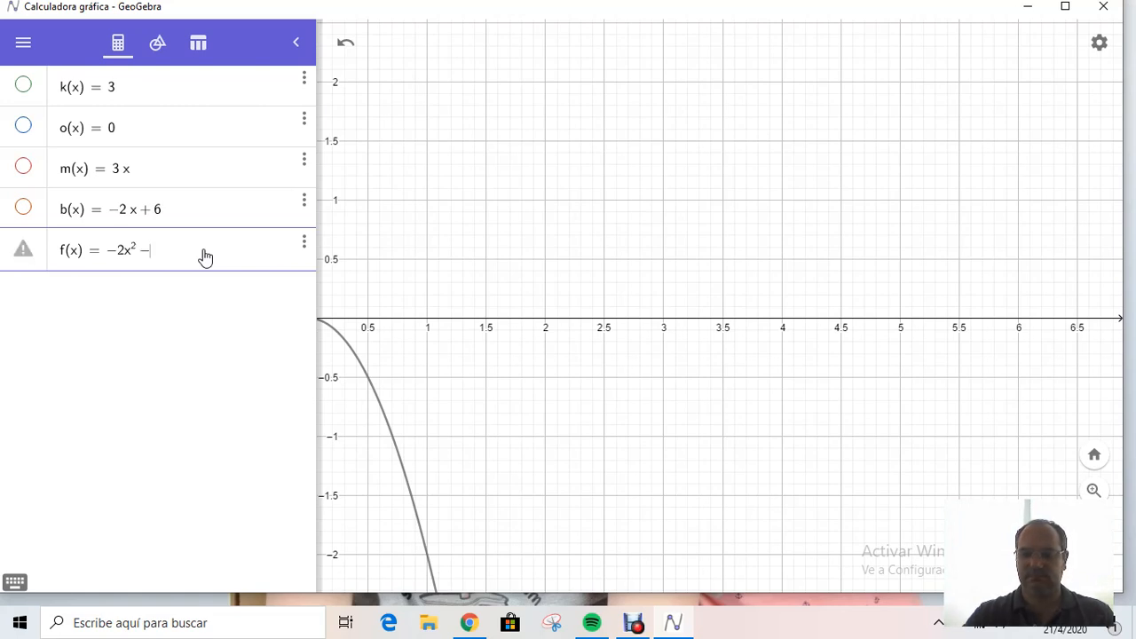
pyautogui.write('4x')
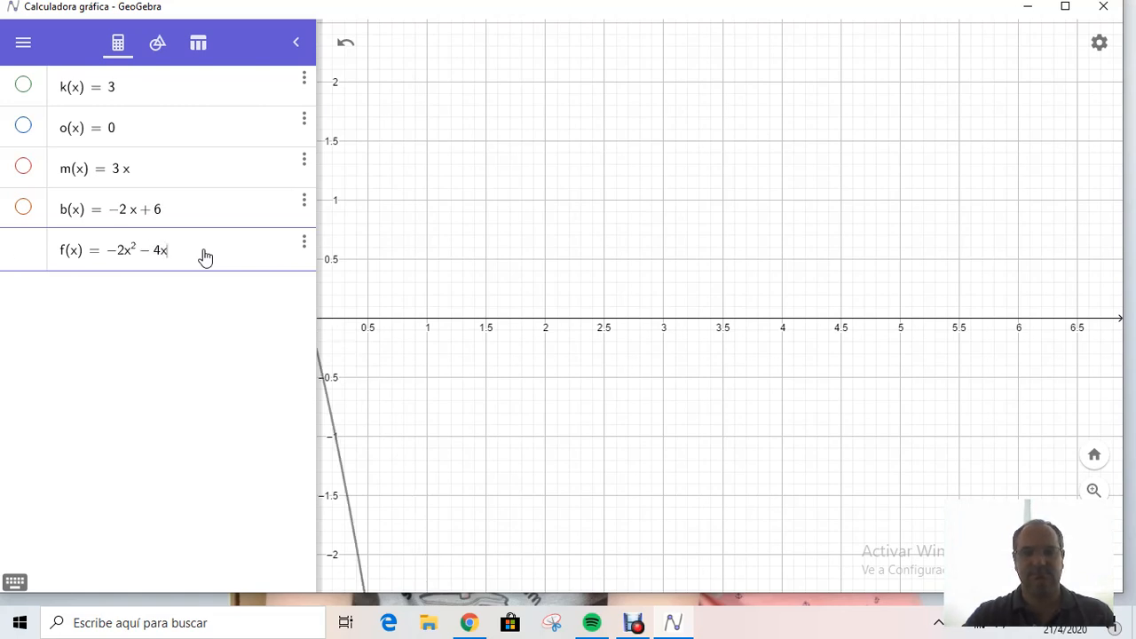
# Examine the vertex and axis intercepts of the parabola f(x) = -2x^2 - 4x
pyautogui.scroll(-5, 530, 226)
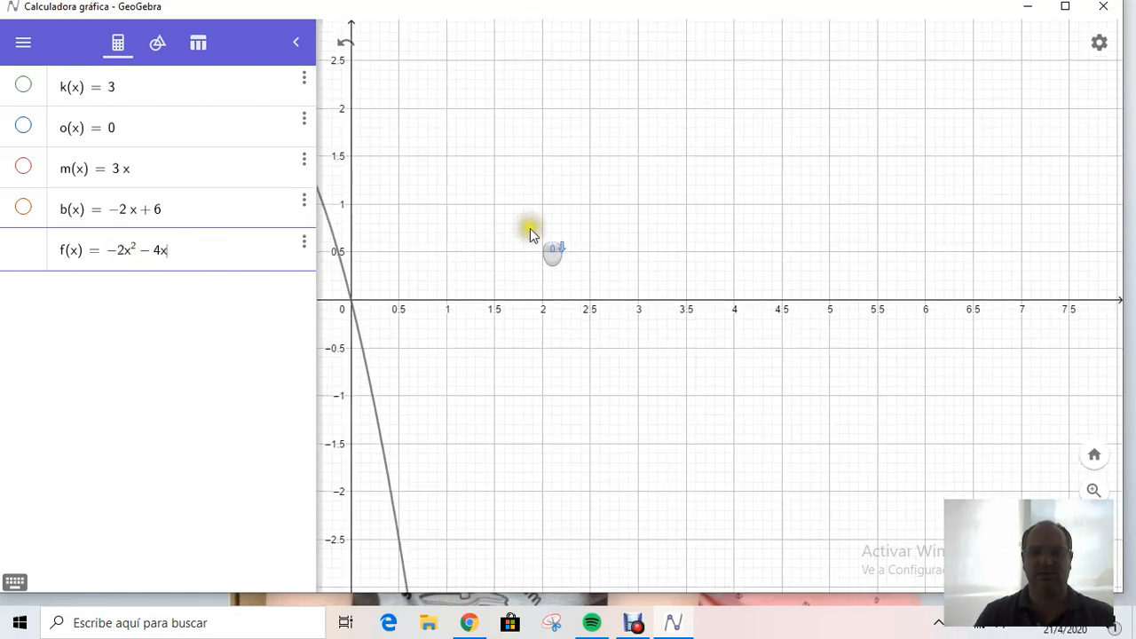
pyautogui.scroll(-2, 530, 229)
pyautogui.moveTo(399, 310); pyautogui.dragTo(584, 289)
pyautogui.scroll(-2, 598, 249)
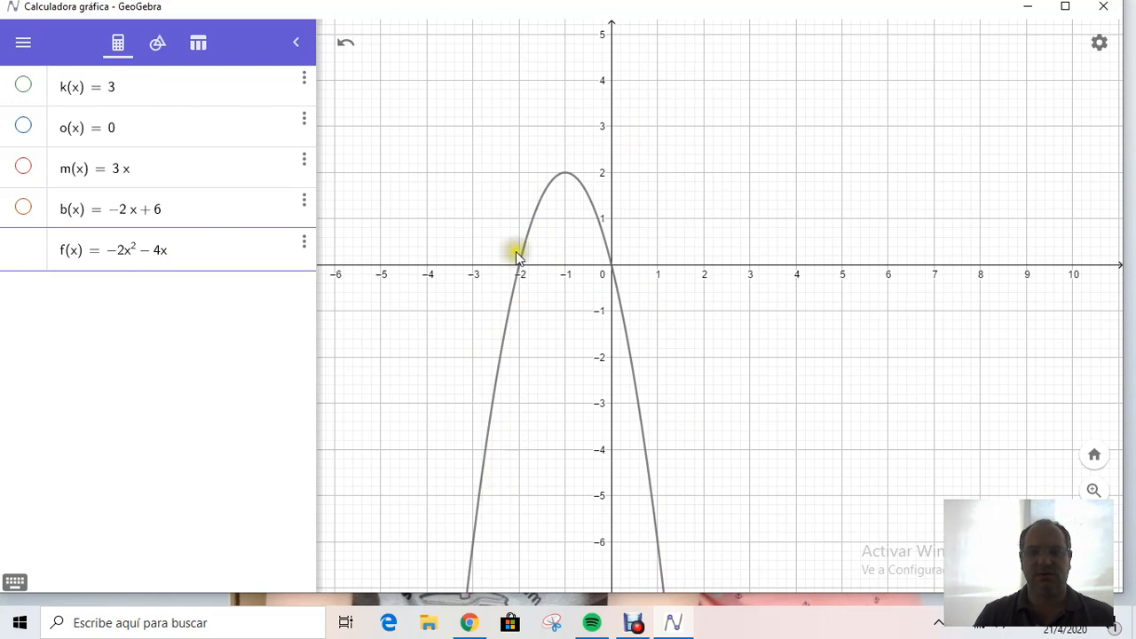
pyautogui.scroll(-1, 558, 380)
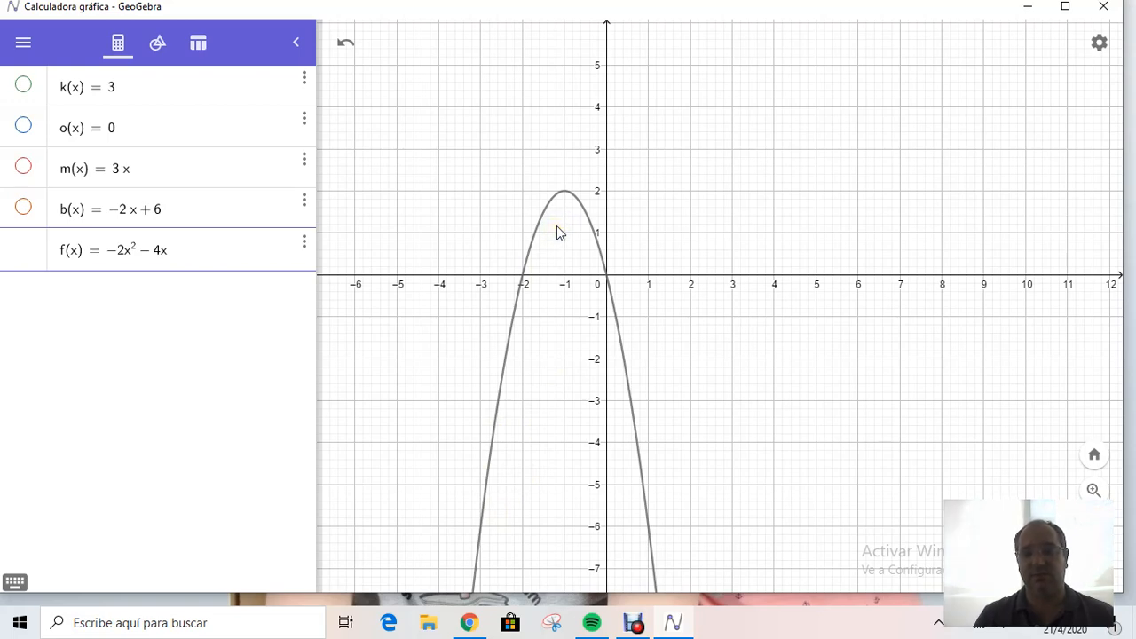
pyautogui.scroll(-1, 566, 302)
pyautogui.moveTo(540, 254); pyautogui.dragTo(560, 224)
pyautogui.scroll(6, 562, 225)
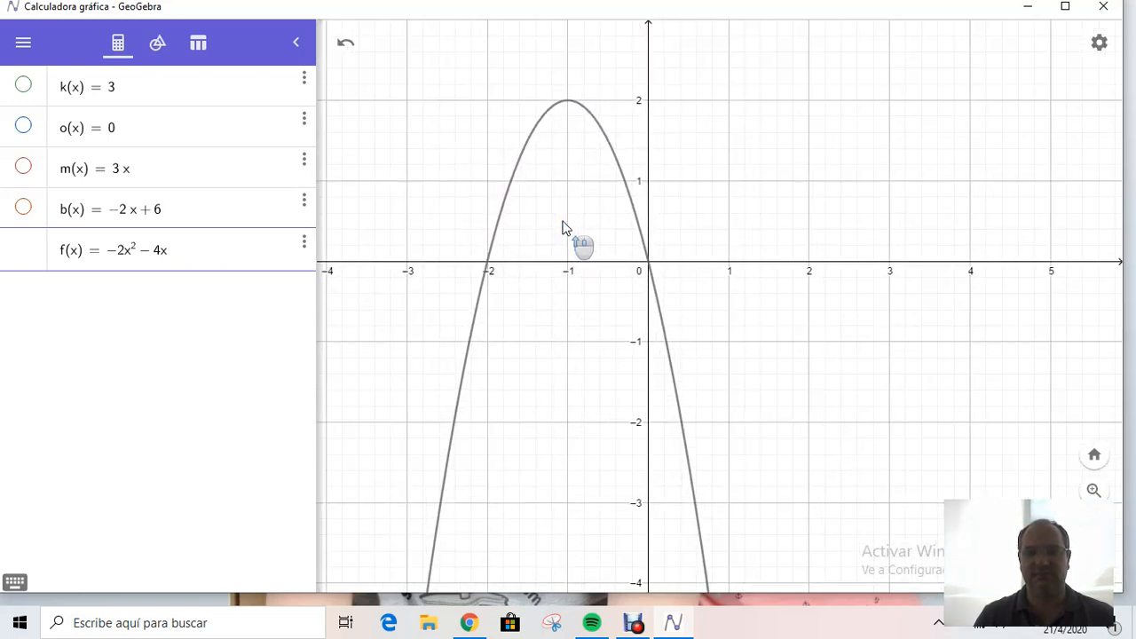
# Add the constant term + 8 to f(x) = -2x^2 - 4x
pyautogui.click(214, 264)
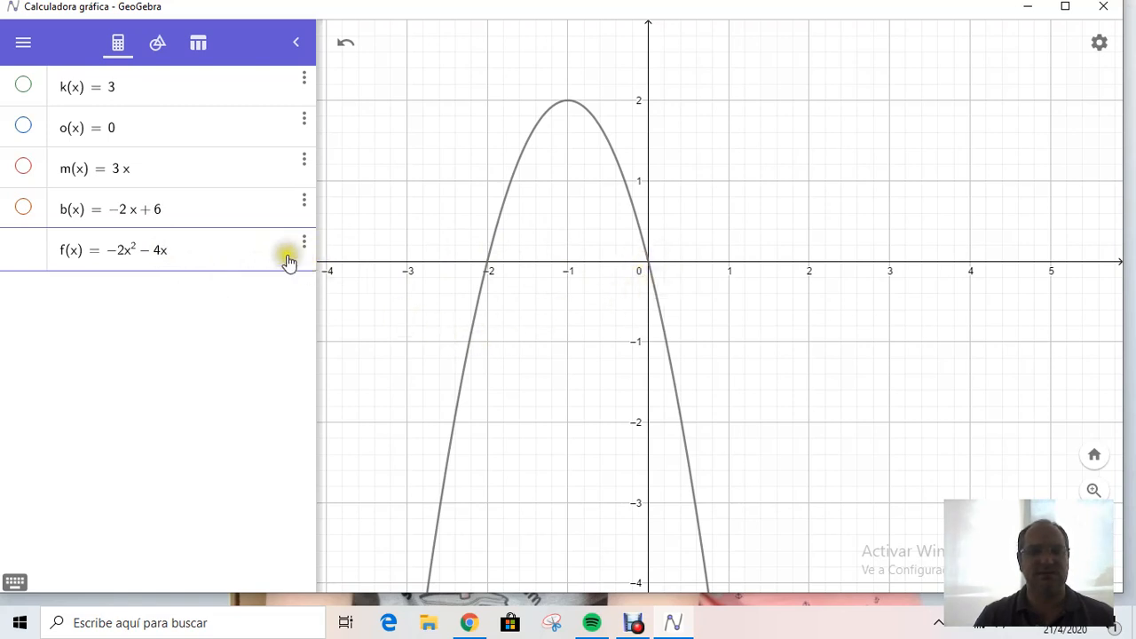
pyautogui.write('+ ')
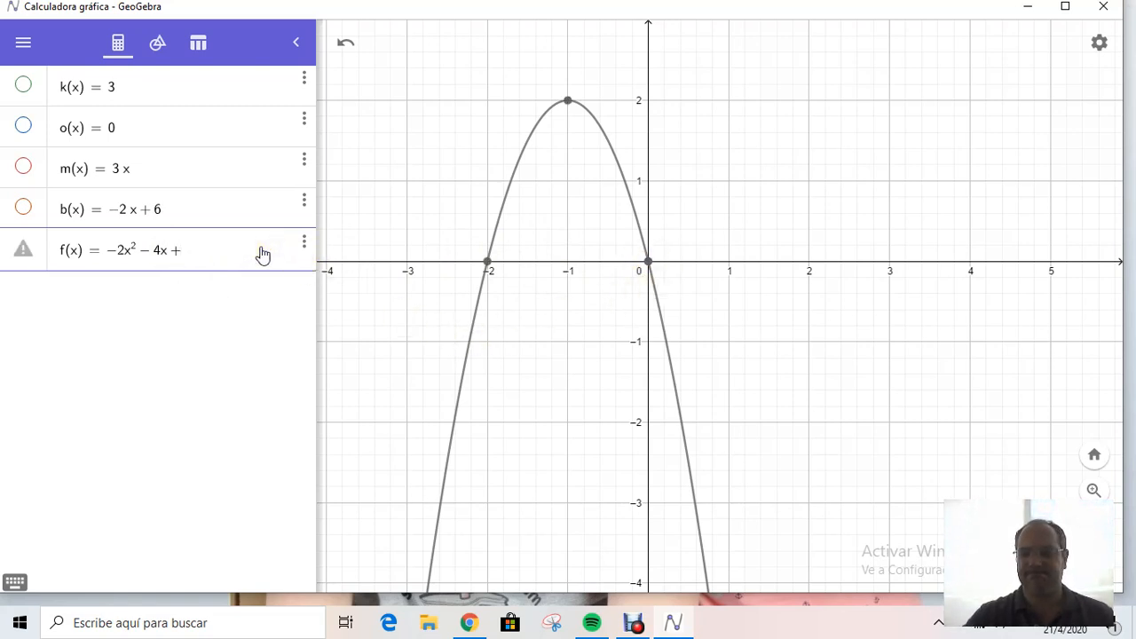
pyautogui.write('8')
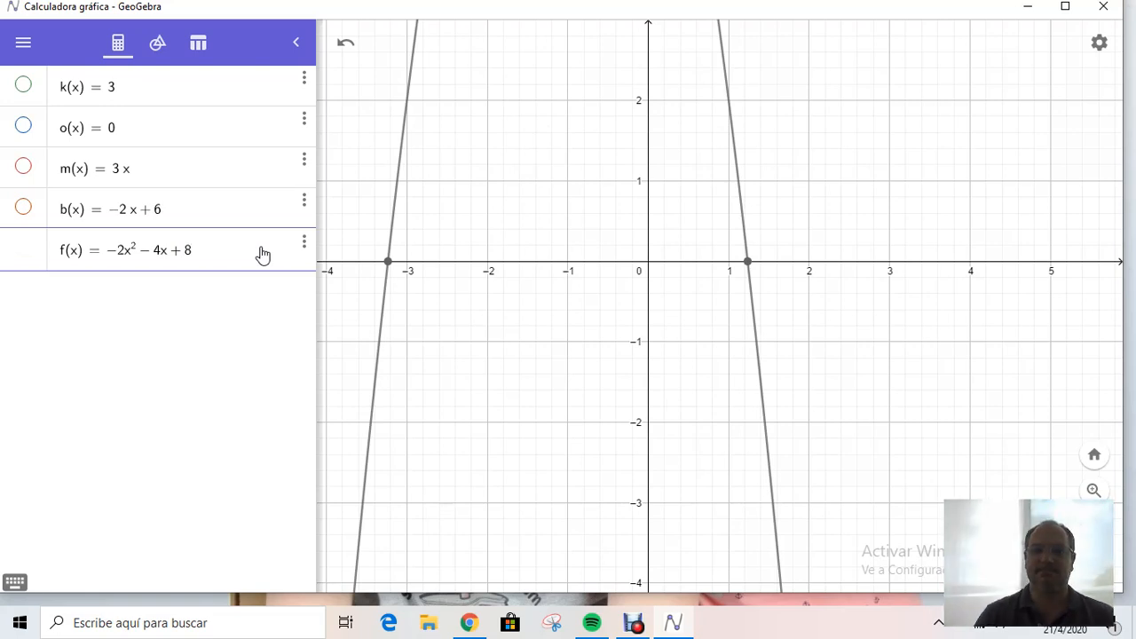
# Examine the whole parabola of f(x) = -2x^2 - 4x + 8, including its vertex and axis intercepts
pyautogui.scroll(-2, 604, 204)
pyautogui.scroll(-3, 601, 214)
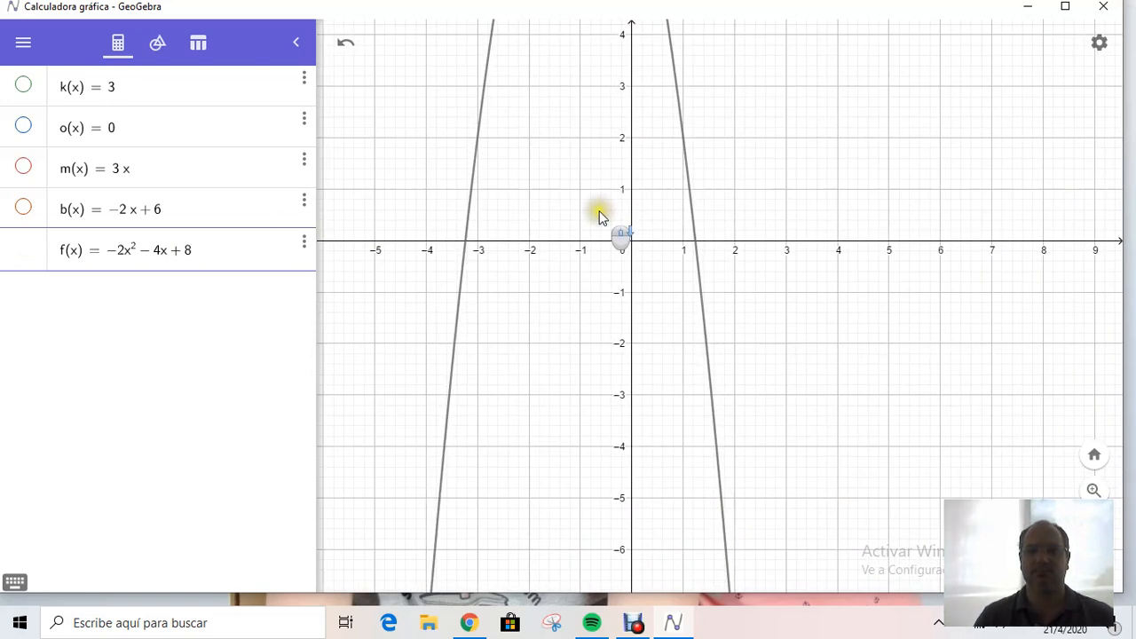
pyautogui.moveTo(576, 169); pyautogui.dragTo(589, 387)
pyautogui.scroll(-3, 590, 387)
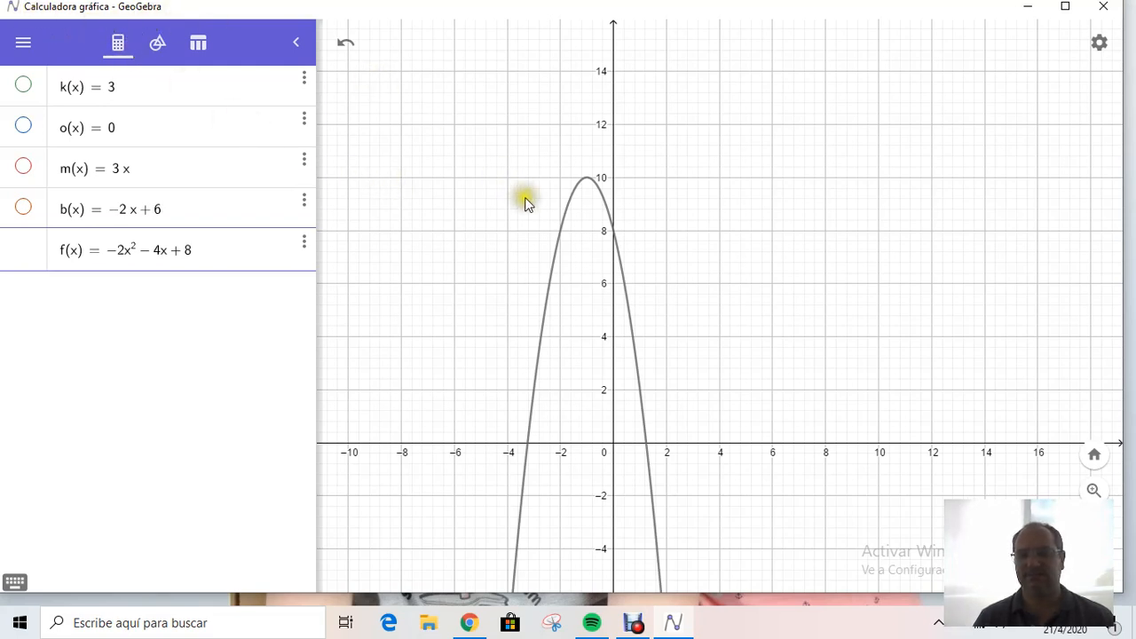
pyautogui.scroll(-4, 525, 208)
pyautogui.scroll(4, 526, 211)
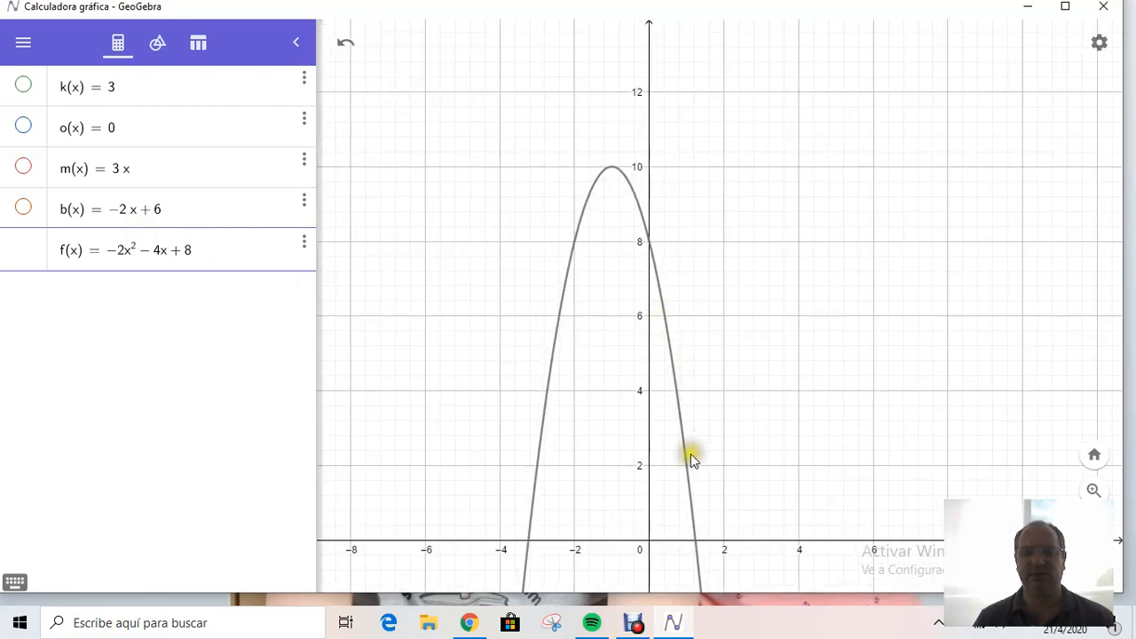
pyautogui.moveTo(667, 632)
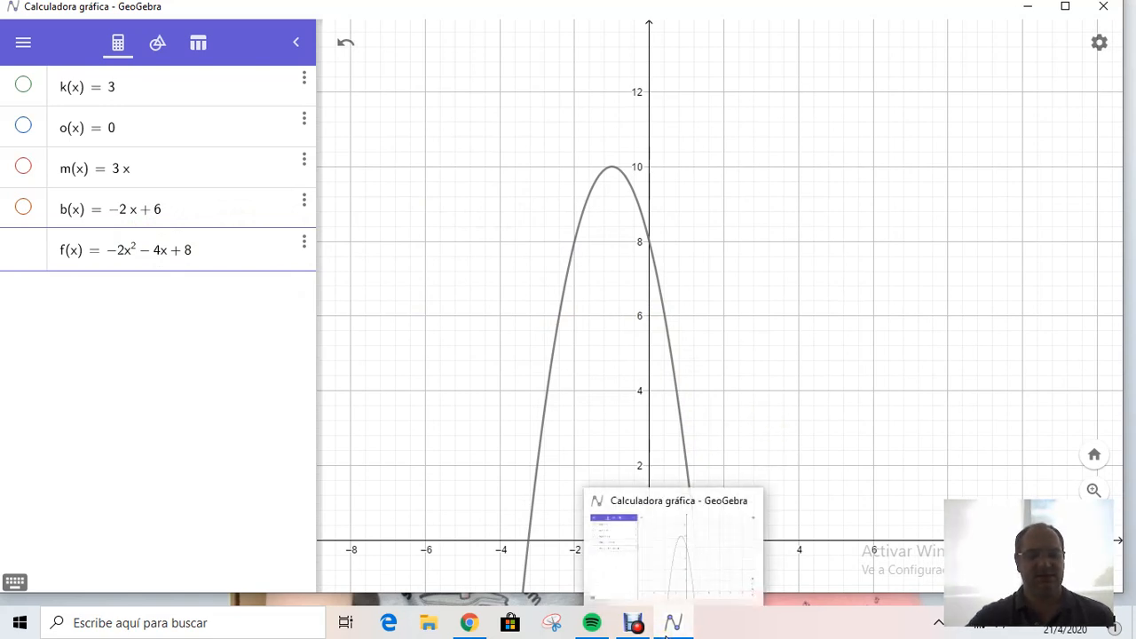